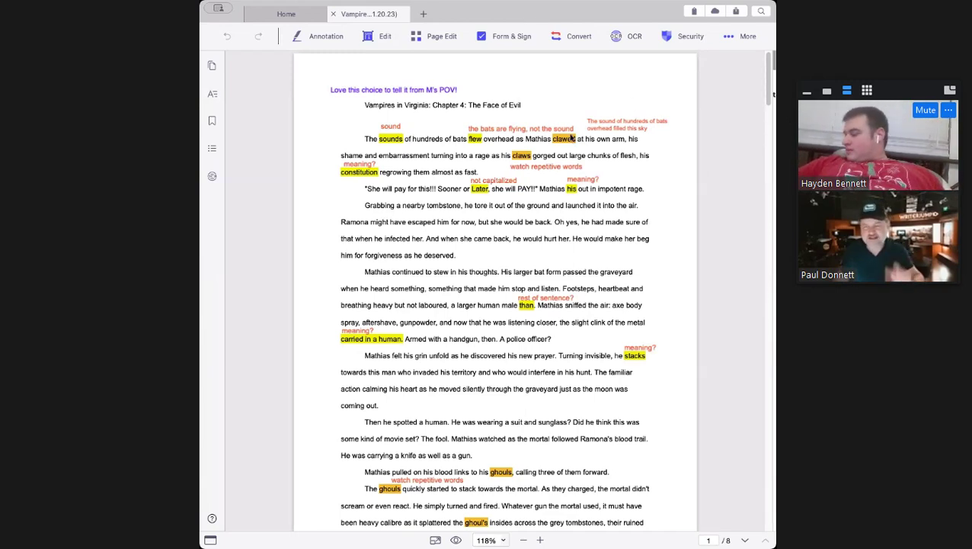
Scroll through page 1 and down to the end of page 2 to review the 'past tense' and 'from hopeful to despair?' comments.
{"action": "scroll", "coordinate": [504, 204], "scroll_direction": "down", "scroll_amount": 1}
{"action": "scroll", "coordinate": [503, 204], "scroll_direction": "down", "scroll_amount": 10}
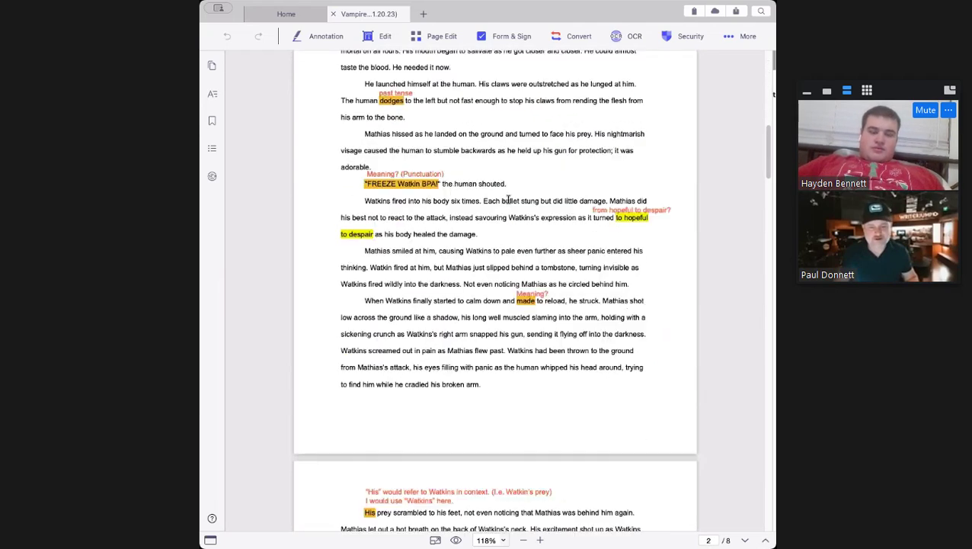
{"action": "scroll", "coordinate": [503, 208], "scroll_direction": "up", "scroll_amount": 8}
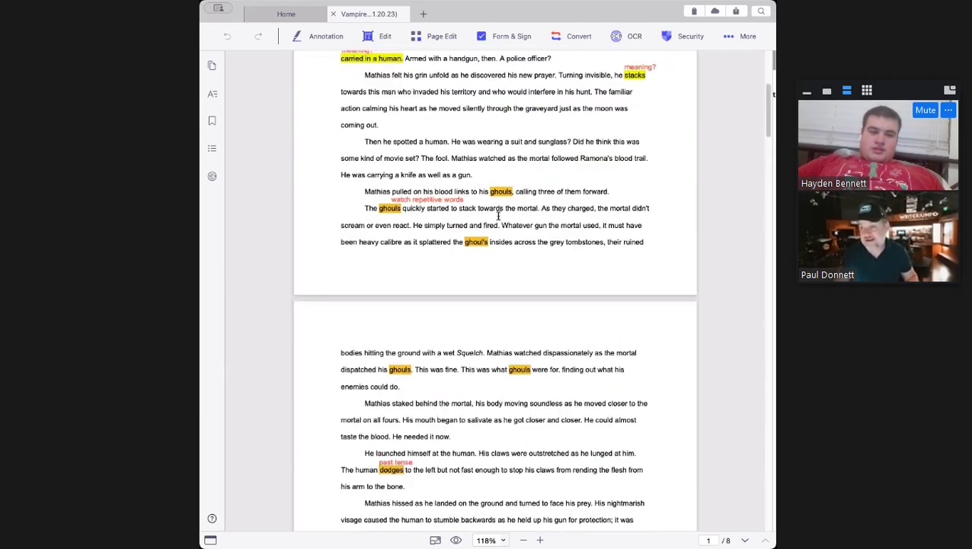
{"action": "scroll", "coordinate": [499, 216], "scroll_direction": "up", "scroll_amount": 6}
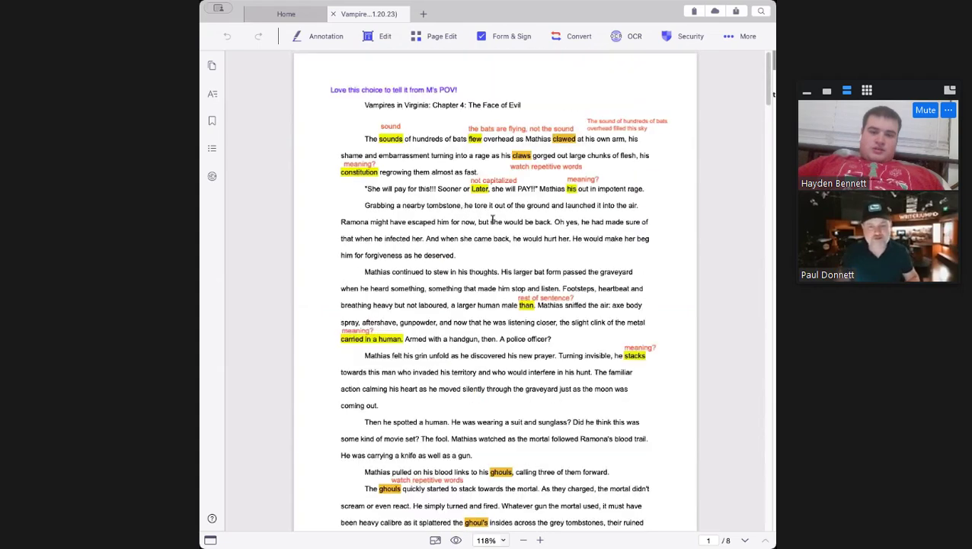
{"action": "scroll", "coordinate": [493, 220], "scroll_direction": "down", "scroll_amount": 8}
{"action": "scroll", "coordinate": [480, 224], "scroll_direction": "up", "scroll_amount": 5}
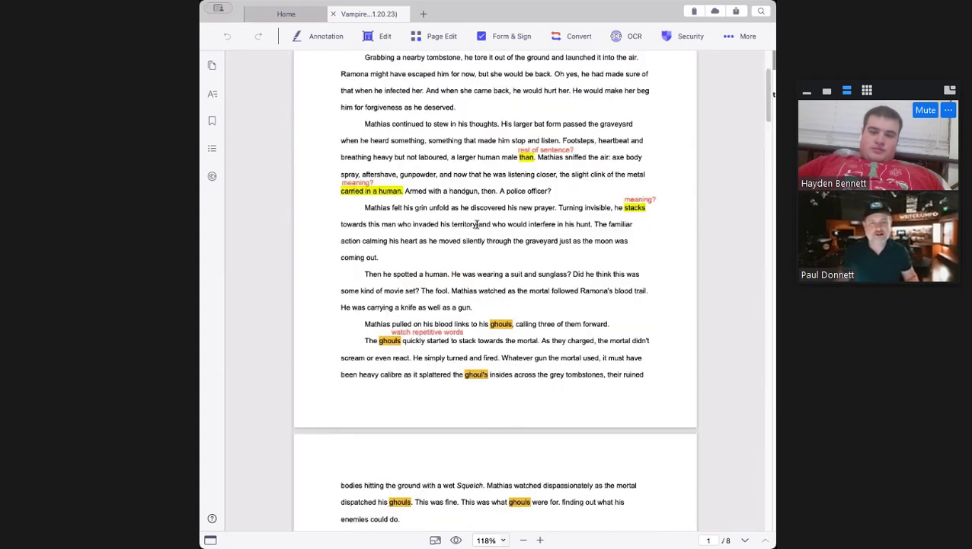
{"action": "scroll", "coordinate": [477, 224], "scroll_direction": "down", "scroll_amount": 15}
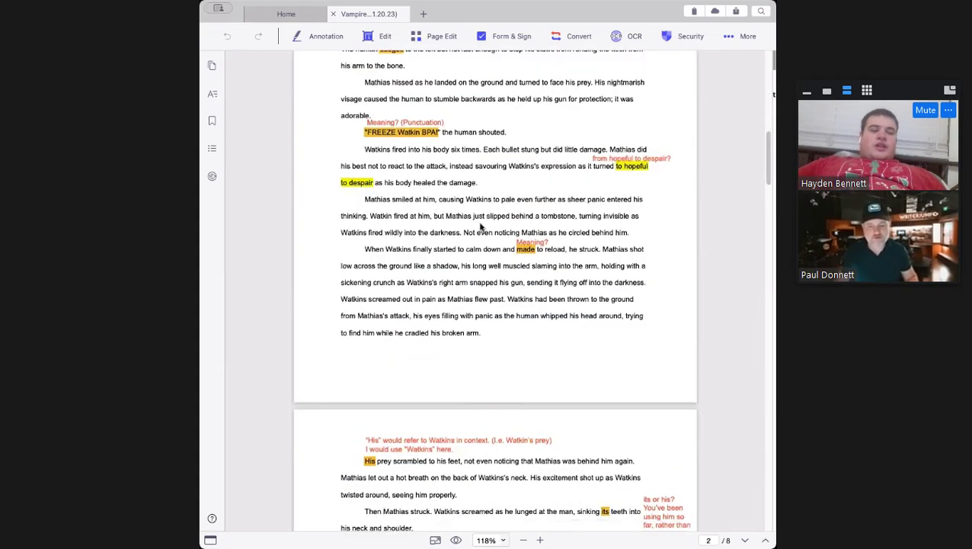
{"action": "scroll", "coordinate": [481, 227], "scroll_direction": "down", "scroll_amount": 7}
{"action": "scroll", "coordinate": [481, 226], "scroll_direction": "up", "scroll_amount": 20}
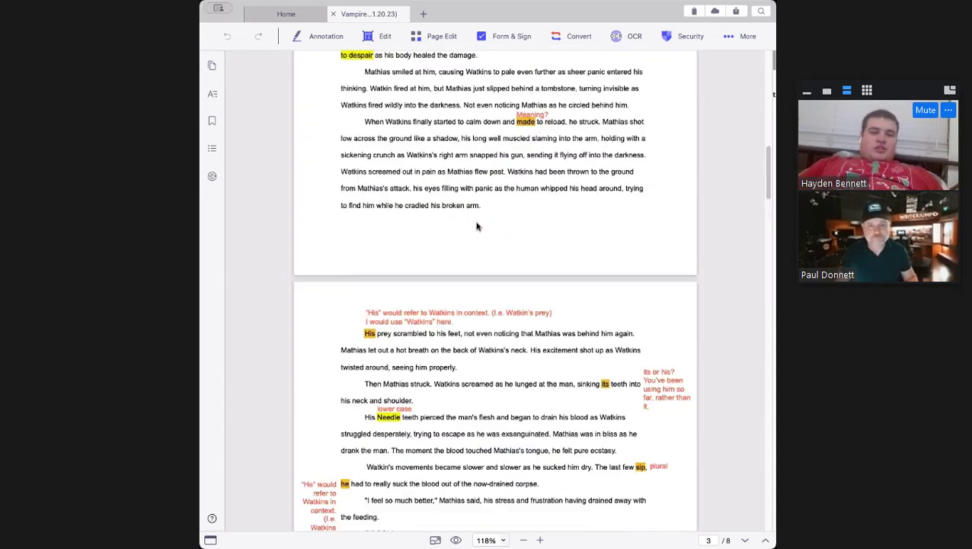
{"action": "scroll", "coordinate": [462, 223], "scroll_direction": "up", "scroll_amount": 2}
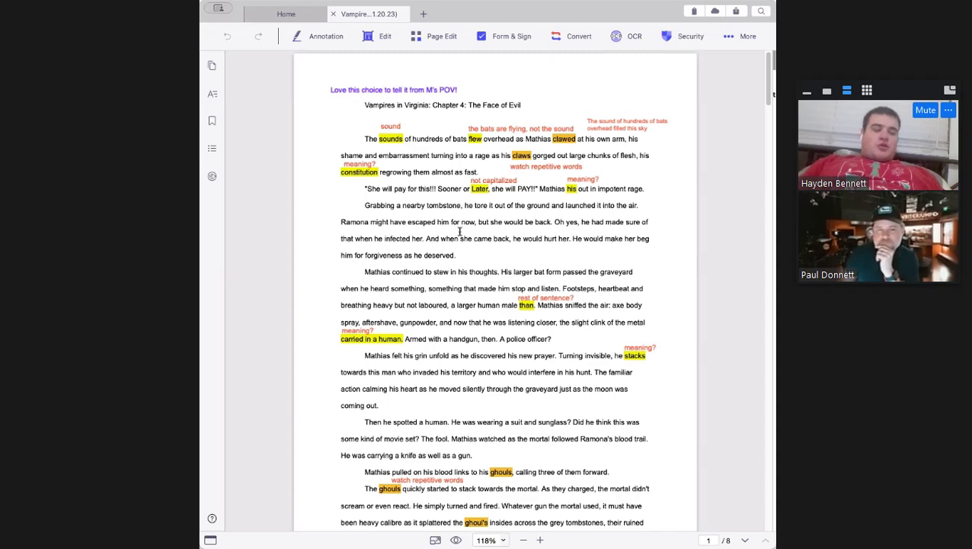
{"action": "scroll", "coordinate": [459, 231], "scroll_direction": "down", "scroll_amount": 5}
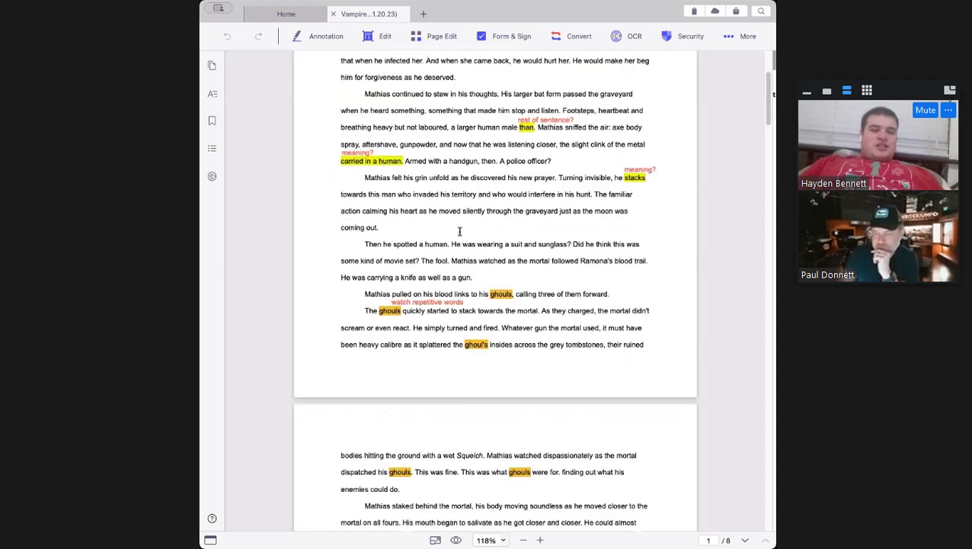
{"action": "scroll", "coordinate": [459, 231], "scroll_direction": "down", "scroll_amount": 4}
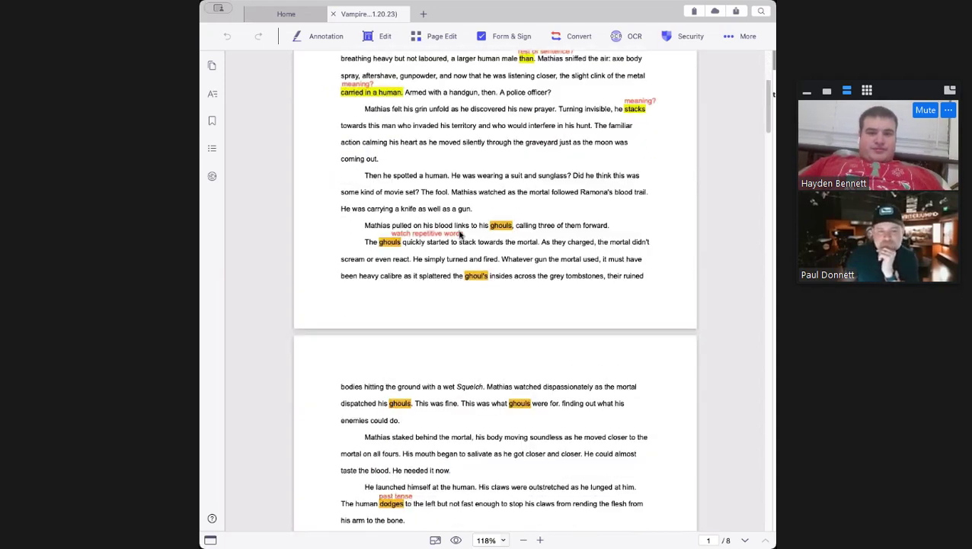
{"action": "scroll", "coordinate": [460, 233], "scroll_direction": "down", "scroll_amount": 5}
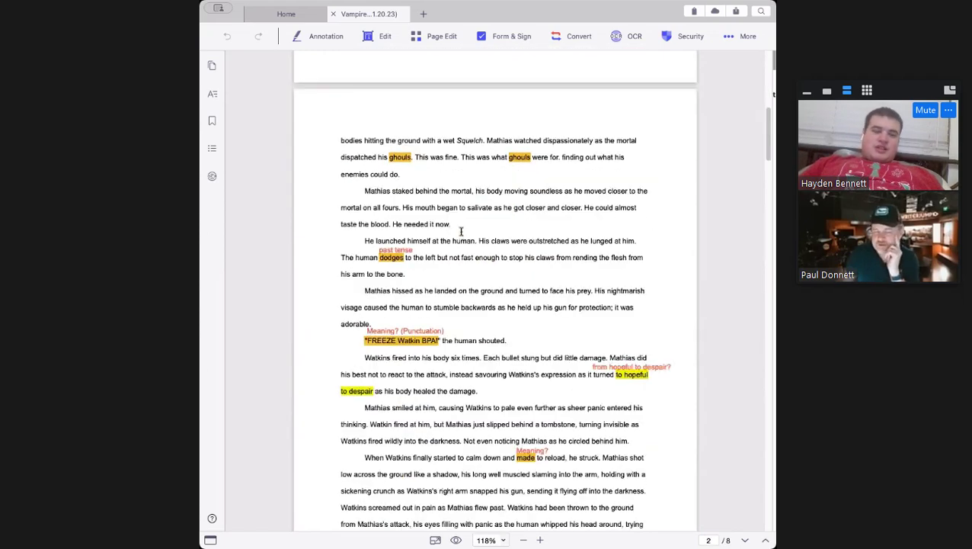
{"action": "scroll", "coordinate": [461, 231], "scroll_direction": "down", "scroll_amount": 2}
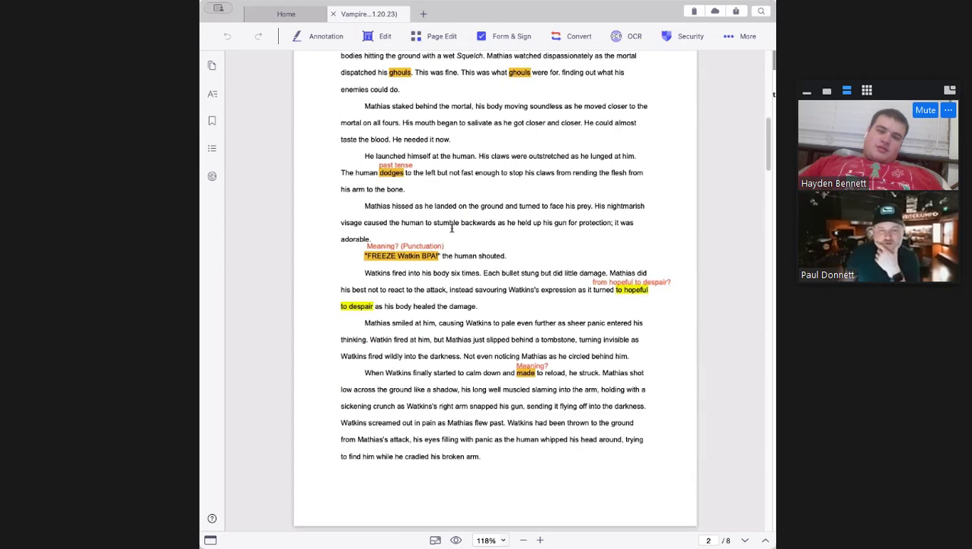
{"action": "scroll", "coordinate": [452, 232], "scroll_direction": "down", "scroll_amount": 1}
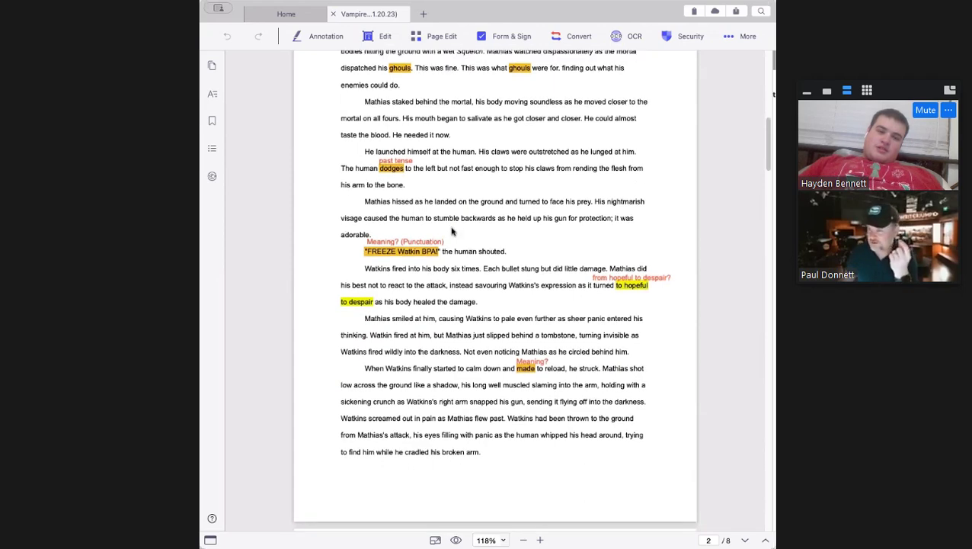
{"action": "scroll", "coordinate": [452, 233], "scroll_direction": "down", "scroll_amount": 3}
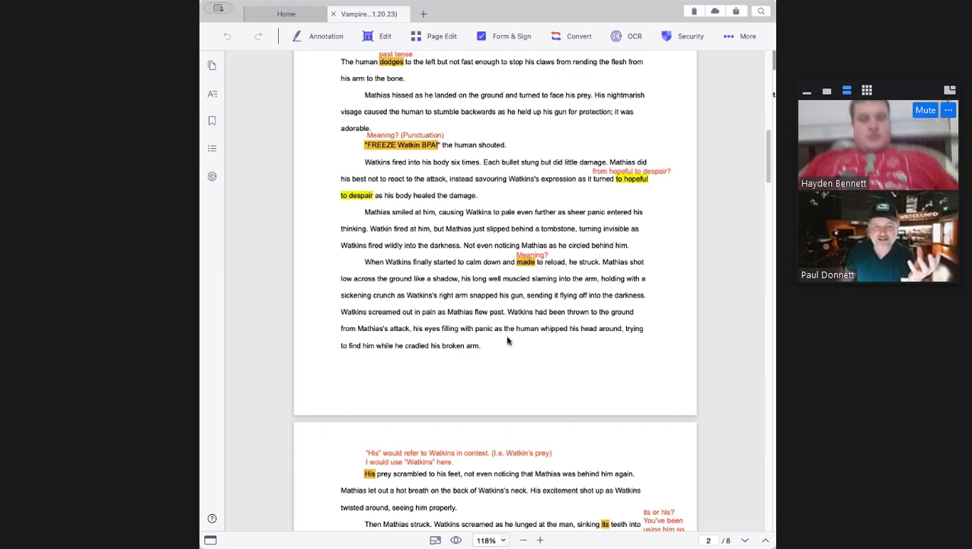
Scroll past pages 3–6 to page 7 and its purple comment about Mathias bouncing back after feeding.
{"action": "scroll", "coordinate": [507, 339], "scroll_direction": "down", "scroll_amount": 5}
{"action": "scroll", "coordinate": [507, 339], "scroll_direction": "down", "scroll_amount": 3}
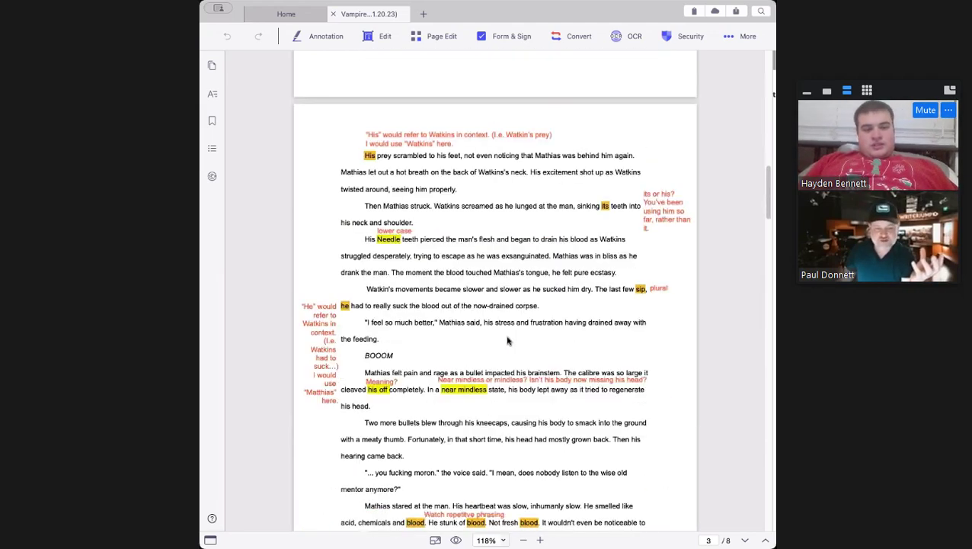
{"action": "scroll", "coordinate": [508, 339], "scroll_direction": "down", "scroll_amount": 3}
{"action": "scroll", "coordinate": [507, 339], "scroll_direction": "down", "scroll_amount": 2}
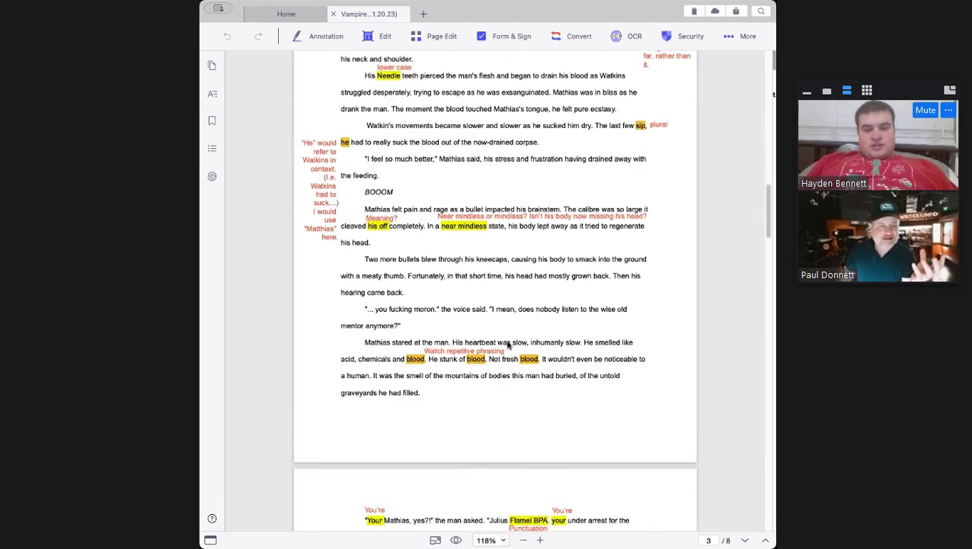
{"action": "scroll", "coordinate": [507, 339], "scroll_direction": "down", "scroll_amount": 14}
{"action": "scroll", "coordinate": [506, 351], "scroll_direction": "down", "scroll_amount": 20}
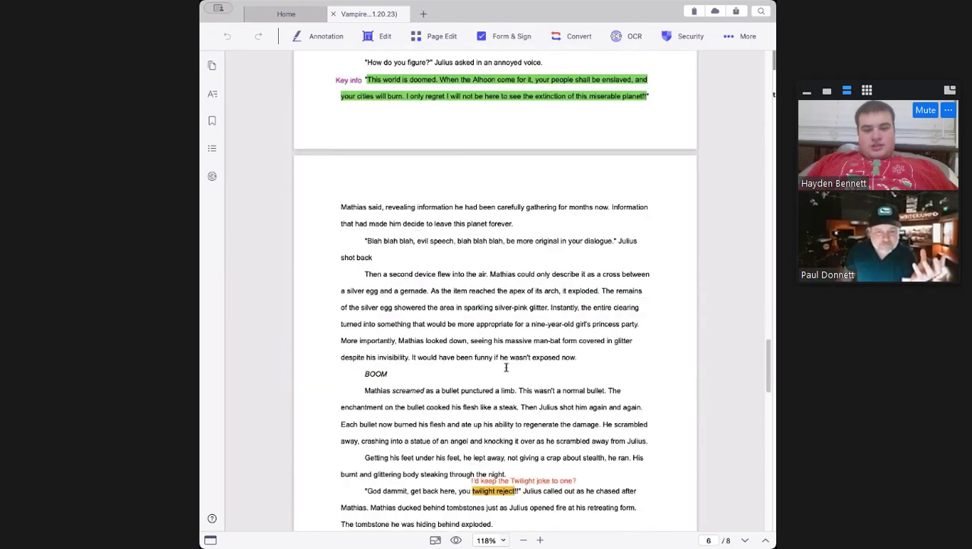
{"action": "scroll", "coordinate": [440, 263], "scroll_direction": "up", "scroll_amount": 3}
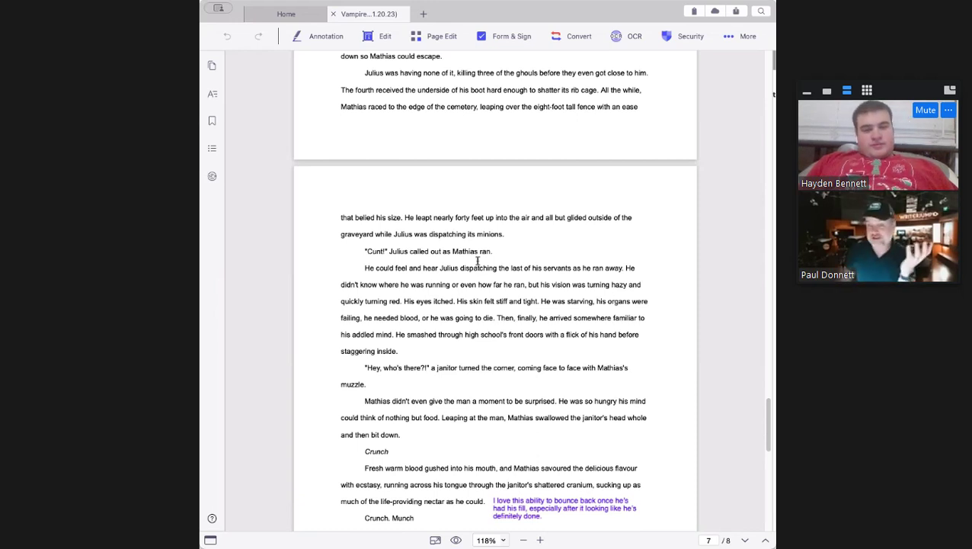
{"action": "scroll", "coordinate": [477, 262], "scroll_direction": "down", "scroll_amount": 1}
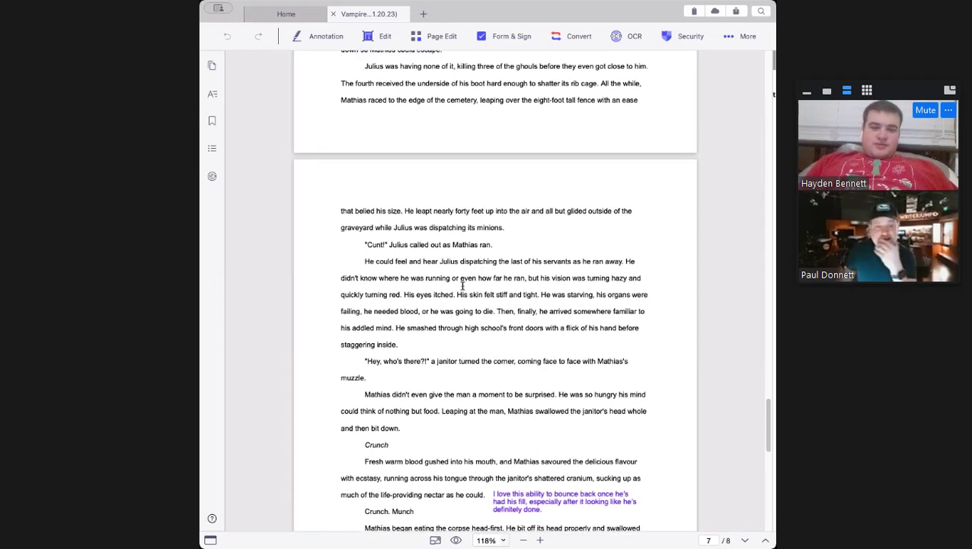
{"action": "scroll", "coordinate": [469, 275], "scroll_direction": "down", "scroll_amount": 3}
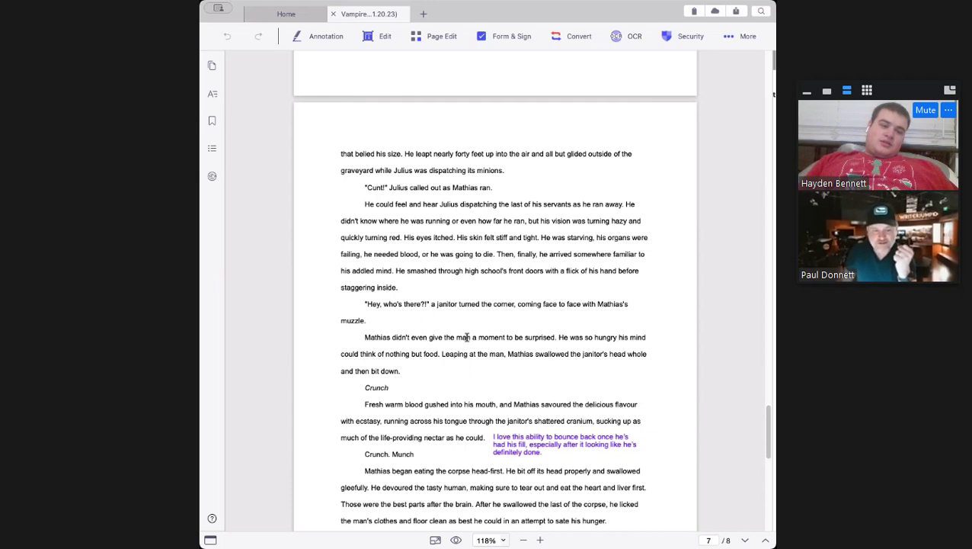
{"action": "scroll", "coordinate": [465, 338], "scroll_direction": "up", "scroll_amount": 1}
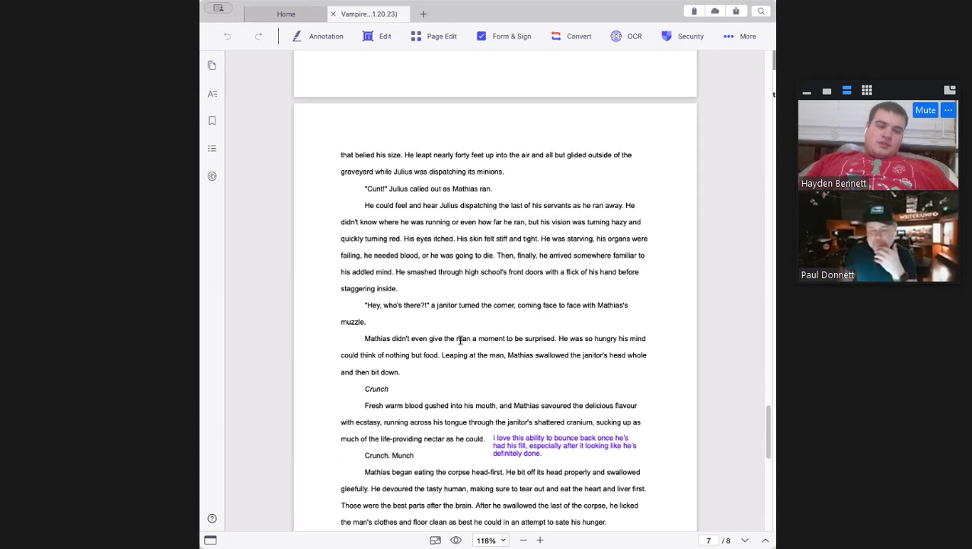
{"action": "scroll", "coordinate": [455, 341], "scroll_direction": "down", "scroll_amount": 1}
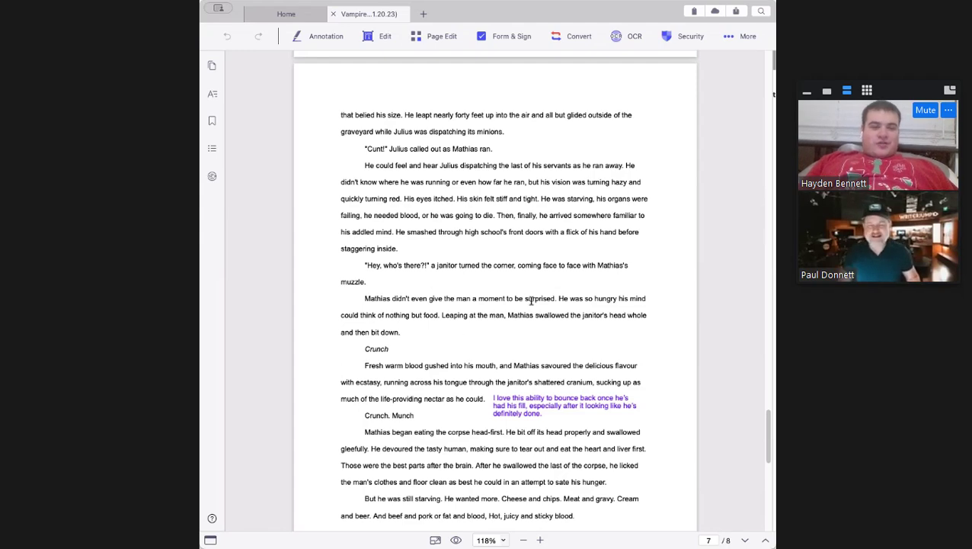
{"action": "scroll", "coordinate": [530, 301], "scroll_direction": "down", "scroll_amount": 3}
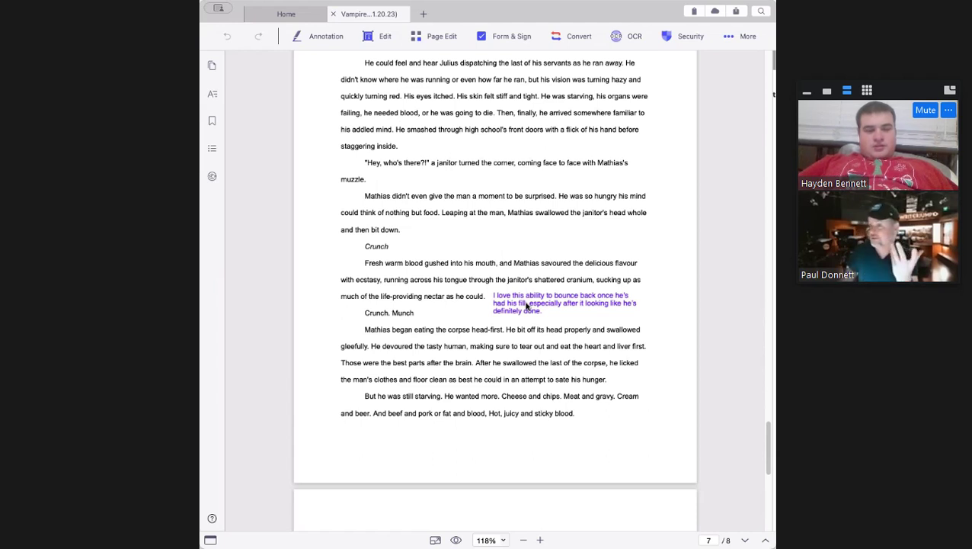
{"action": "scroll", "coordinate": [526, 305], "scroll_direction": "down", "scroll_amount": 1}
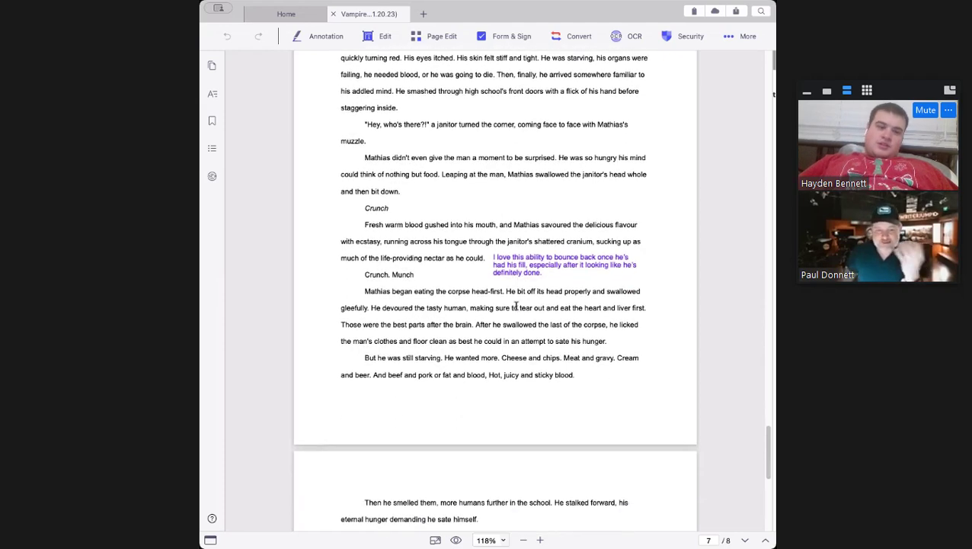
{"action": "scroll", "coordinate": [516, 306], "scroll_direction": "down", "scroll_amount": 10}
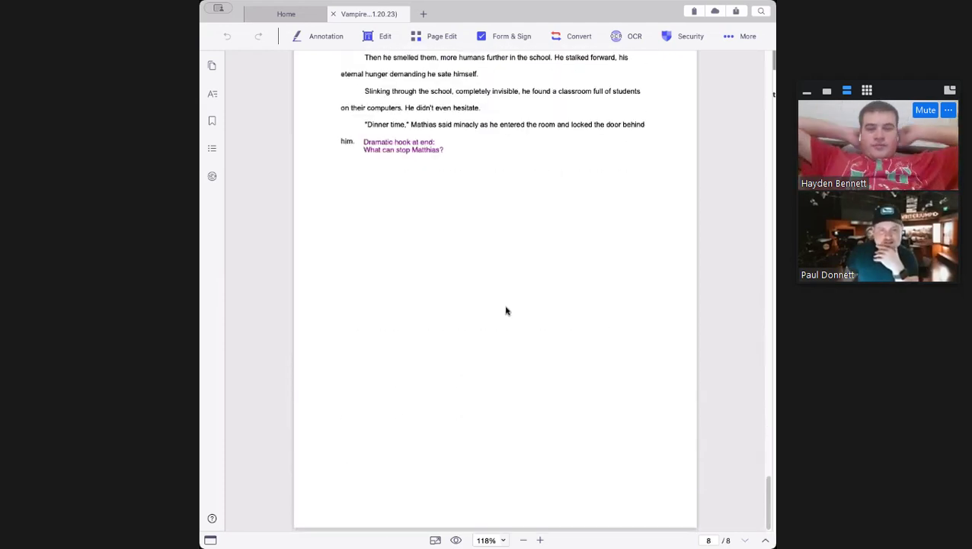
{"action": "scroll", "coordinate": [507, 311], "scroll_direction": "up", "scroll_amount": 3}
{"action": "scroll", "coordinate": [499, 310], "scroll_direction": "up", "scroll_amount": 3}
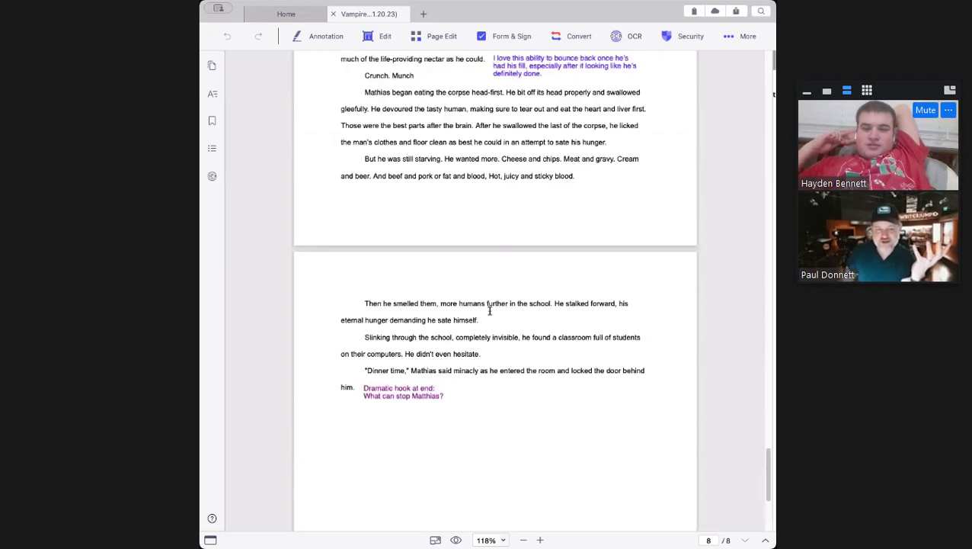
{"action": "scroll", "coordinate": [484, 314], "scroll_direction": "up", "scroll_amount": 3}
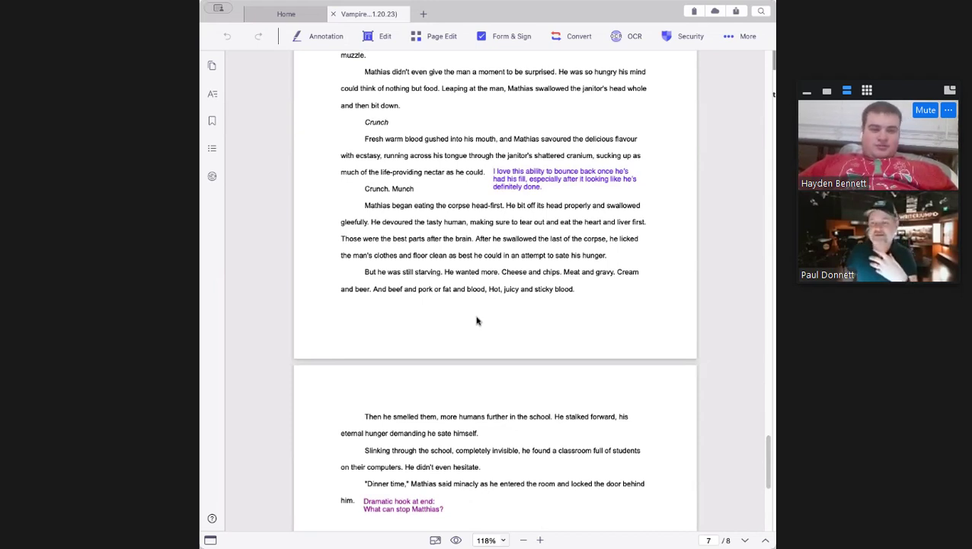
{"action": "scroll", "coordinate": [477, 321], "scroll_direction": "down", "scroll_amount": 1}
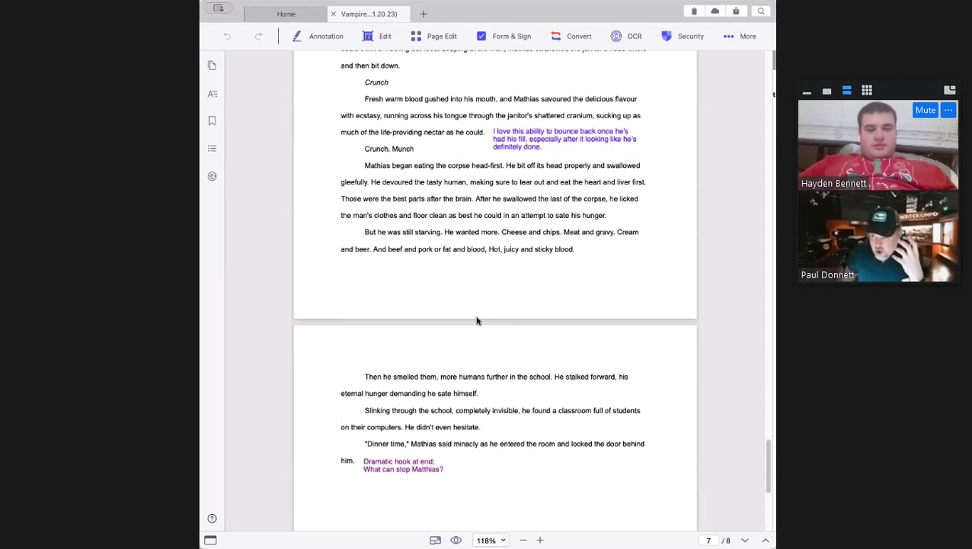
{"action": "scroll", "coordinate": [474, 321], "scroll_direction": "down", "scroll_amount": 1}
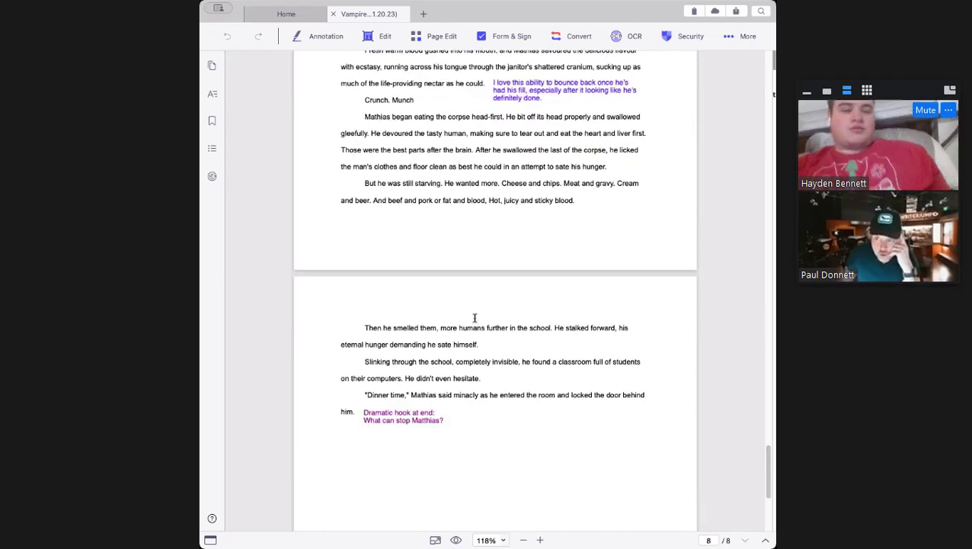
Scroll up from page 8 to the break between pages 6 and 7, where Mathias escapes the cemetery.
{"action": "scroll", "coordinate": [451, 323], "scroll_direction": "up", "scroll_amount": 2}
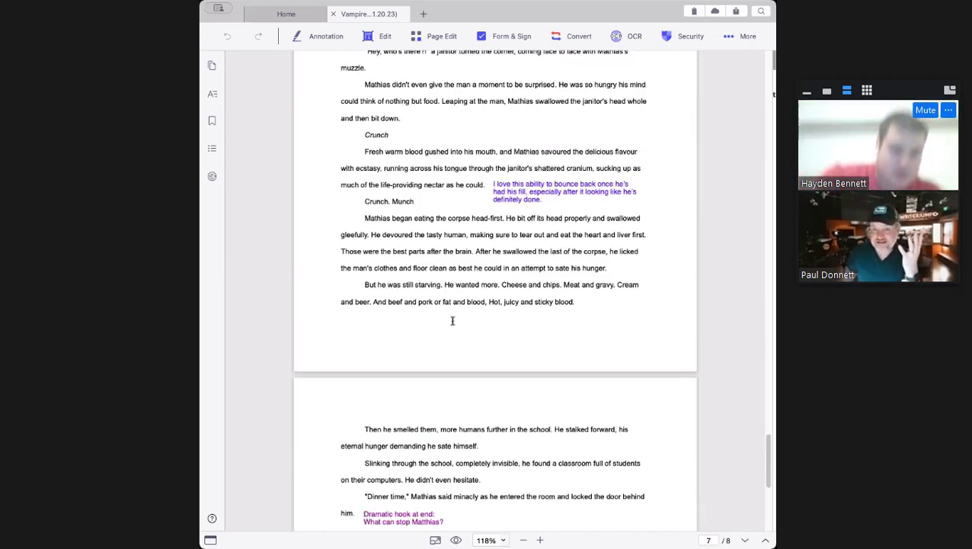
{"action": "scroll", "coordinate": [449, 321], "scroll_direction": "up", "scroll_amount": 7}
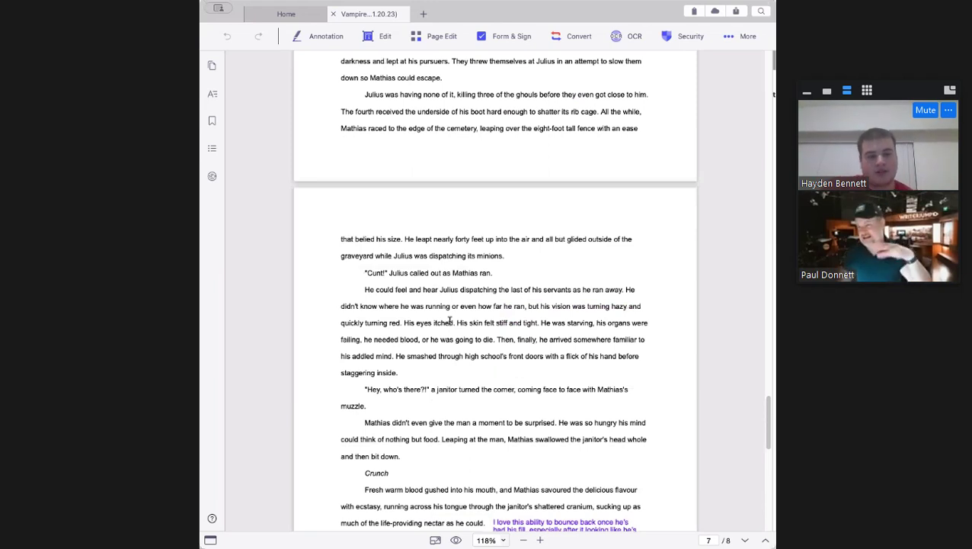
{"action": "scroll", "coordinate": [447, 326], "scroll_direction": "up", "scroll_amount": 2}
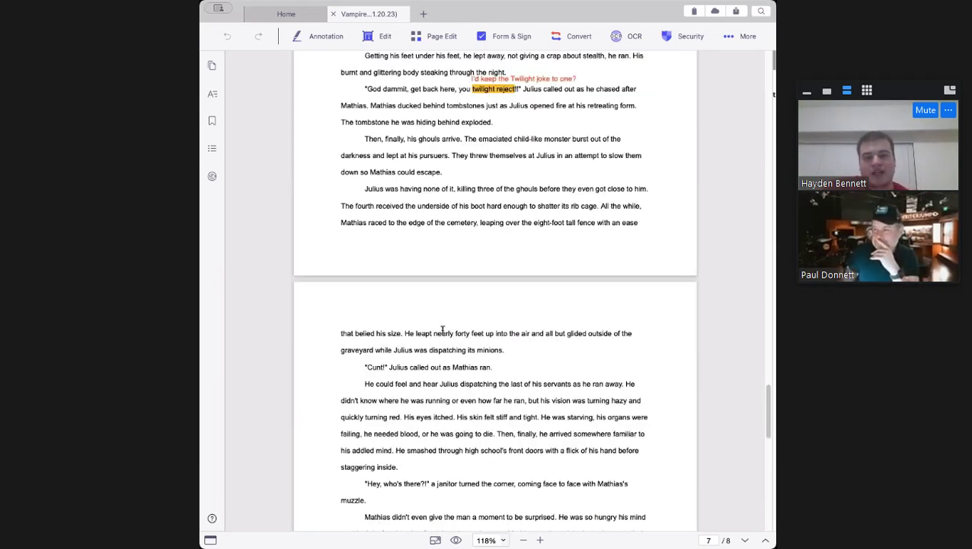
{"action": "scroll", "coordinate": [442, 329], "scroll_direction": "down", "scroll_amount": 3}
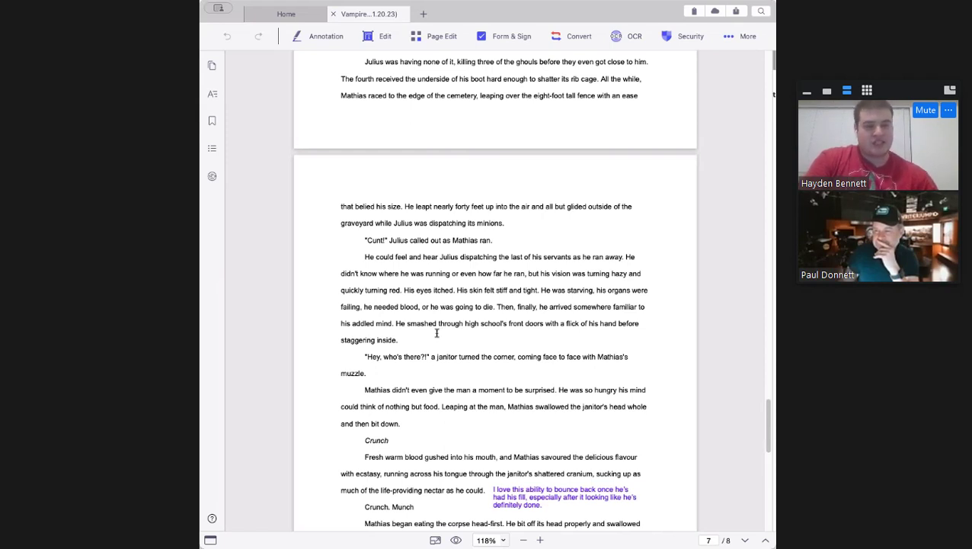
{"action": "scroll", "coordinate": [438, 332], "scroll_direction": "up", "scroll_amount": 1}
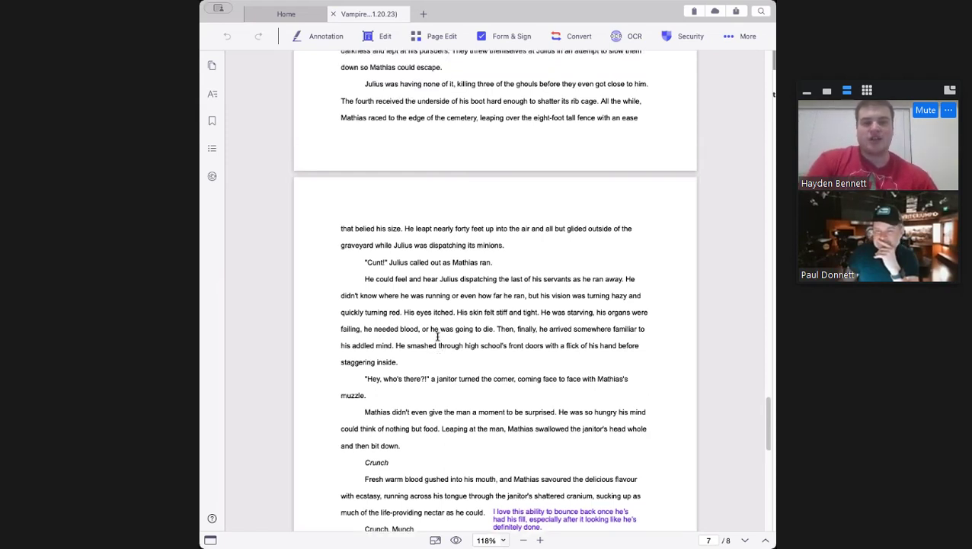
Scroll up into page 6 to show 'twilight reject!' and its note 'I'd keep the Twilight joke to one?'.
{"action": "scroll", "coordinate": [433, 333], "scroll_direction": "up", "scroll_amount": 1}
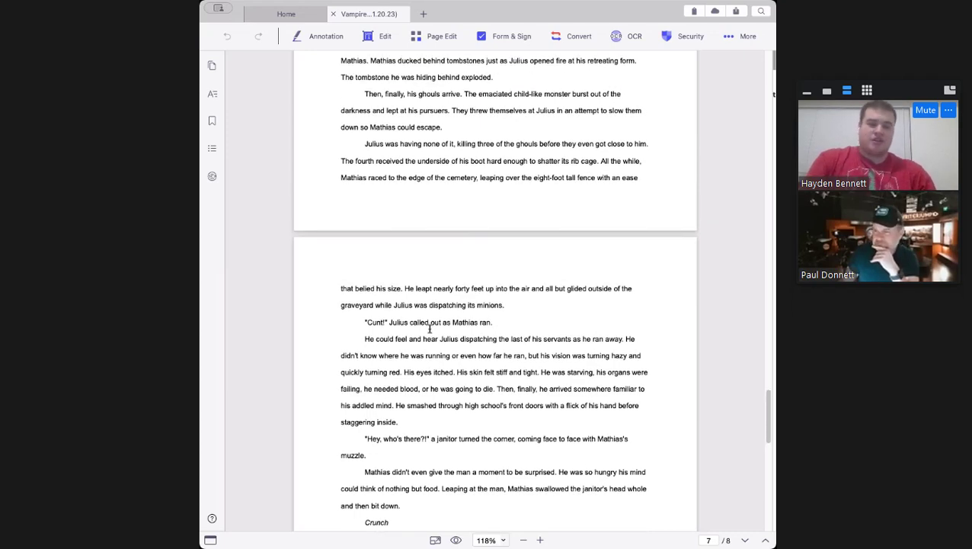
{"action": "scroll", "coordinate": [431, 328], "scroll_direction": "up", "scroll_amount": 5}
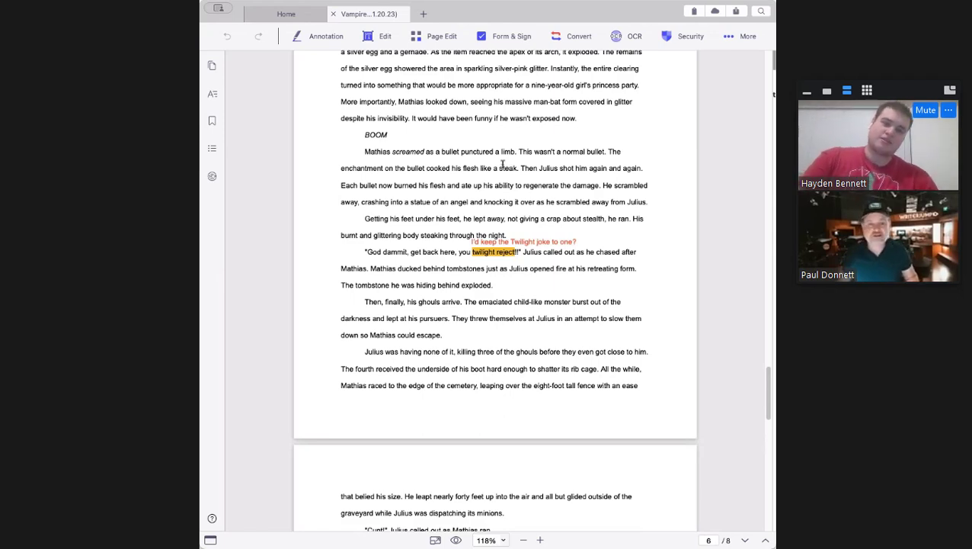
{"action": "scroll", "coordinate": [457, 194], "scroll_direction": "up", "scroll_amount": 1}
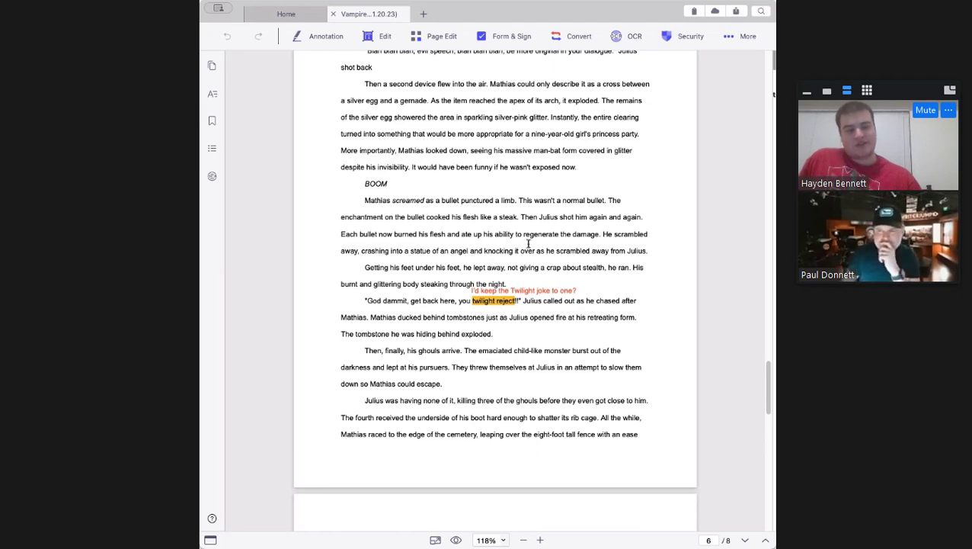
Scroll down toward page 8, then back up to page 1's 'Love this choice to tell it from M's POV!' comment.
{"action": "scroll", "coordinate": [528, 243], "scroll_direction": "down", "scroll_amount": 10}
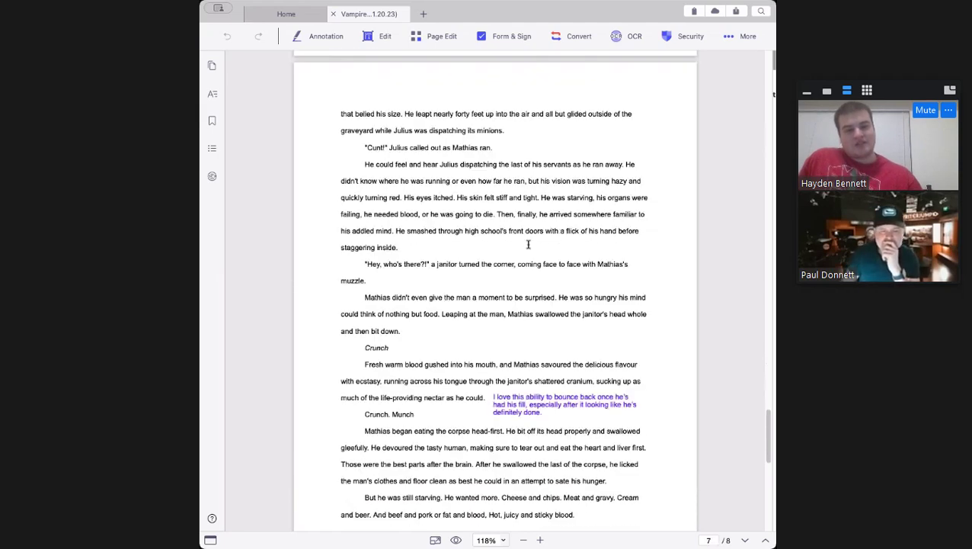
{"action": "scroll", "coordinate": [528, 244], "scroll_direction": "down", "scroll_amount": 3}
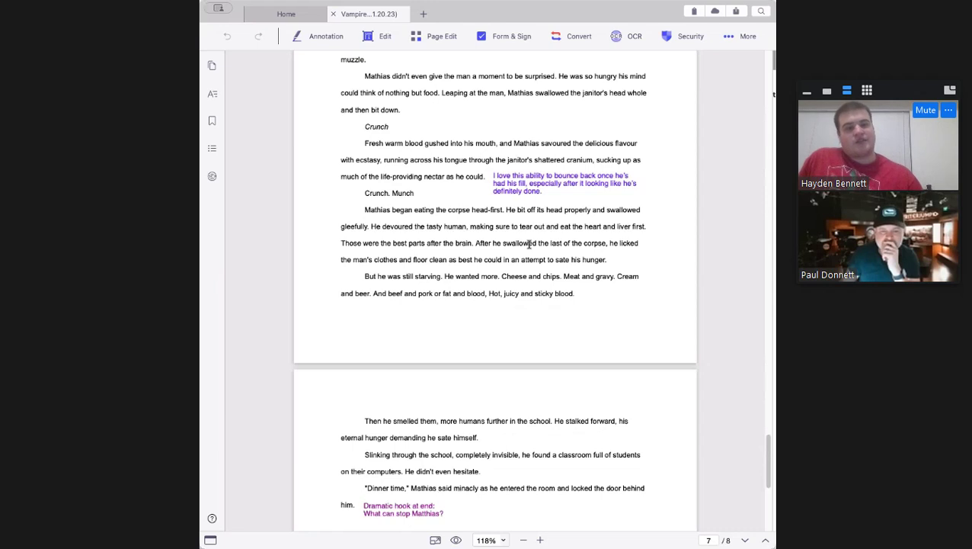
{"action": "scroll", "coordinate": [528, 244], "scroll_direction": "down", "scroll_amount": 1}
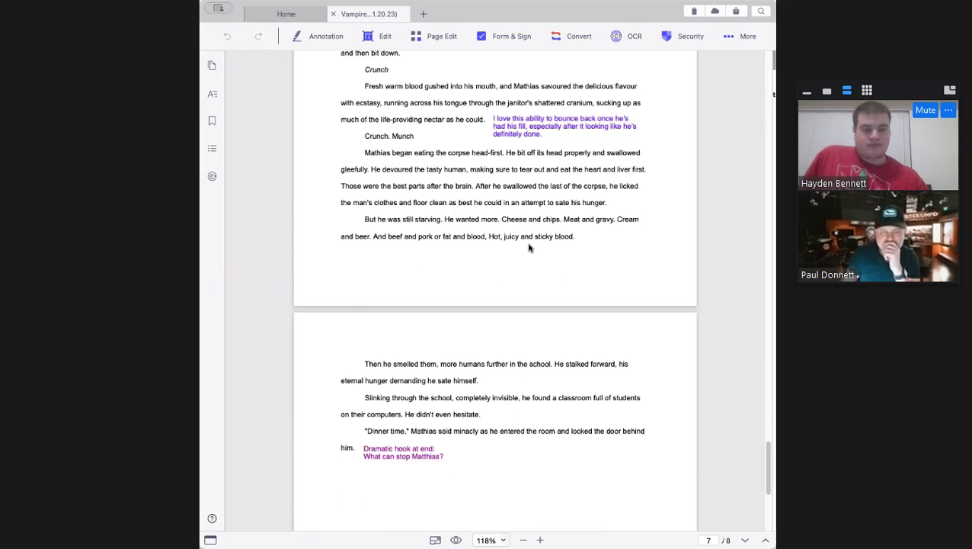
{"action": "scroll", "coordinate": [530, 248], "scroll_direction": "down", "scroll_amount": 1}
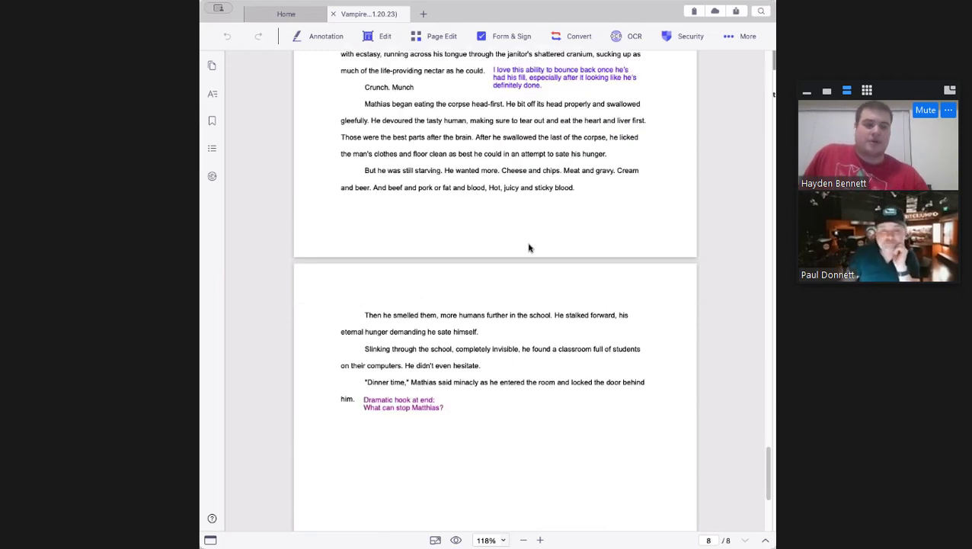
{"action": "scroll", "coordinate": [529, 248], "scroll_direction": "down", "scroll_amount": 1}
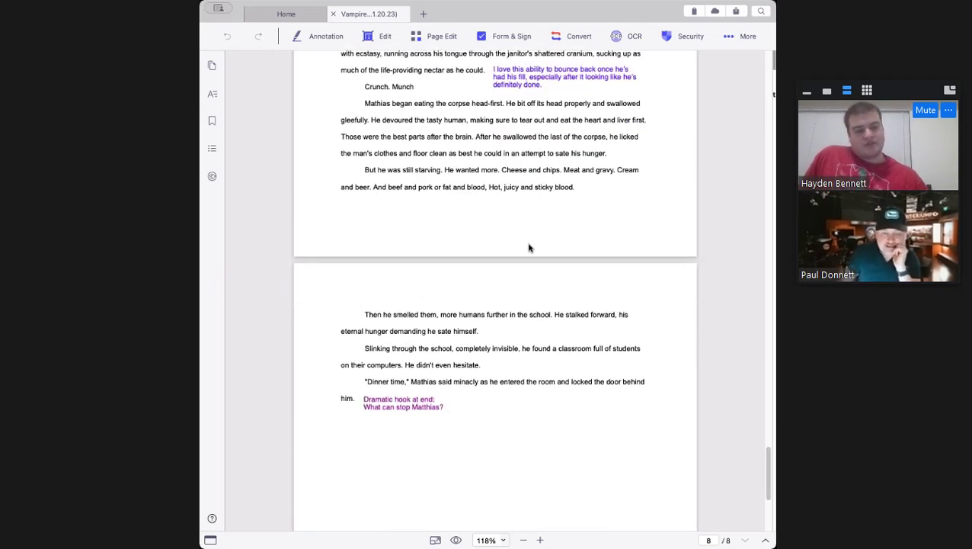
{"action": "scroll", "coordinate": [526, 250], "scroll_direction": "up", "scroll_amount": 7}
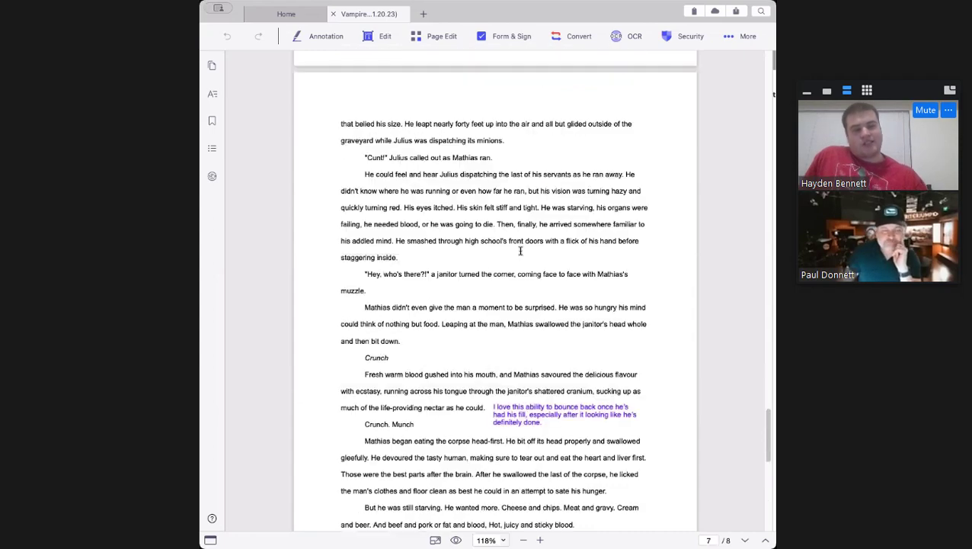
{"action": "scroll", "coordinate": [521, 251], "scroll_direction": "up", "scroll_amount": 15}
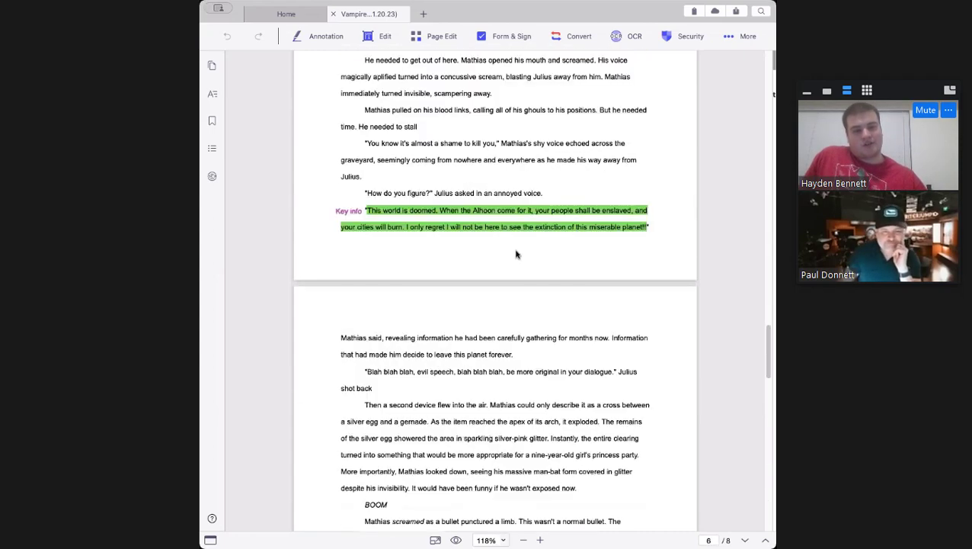
{"action": "scroll", "coordinate": [515, 254], "scroll_direction": "down", "scroll_amount": 6}
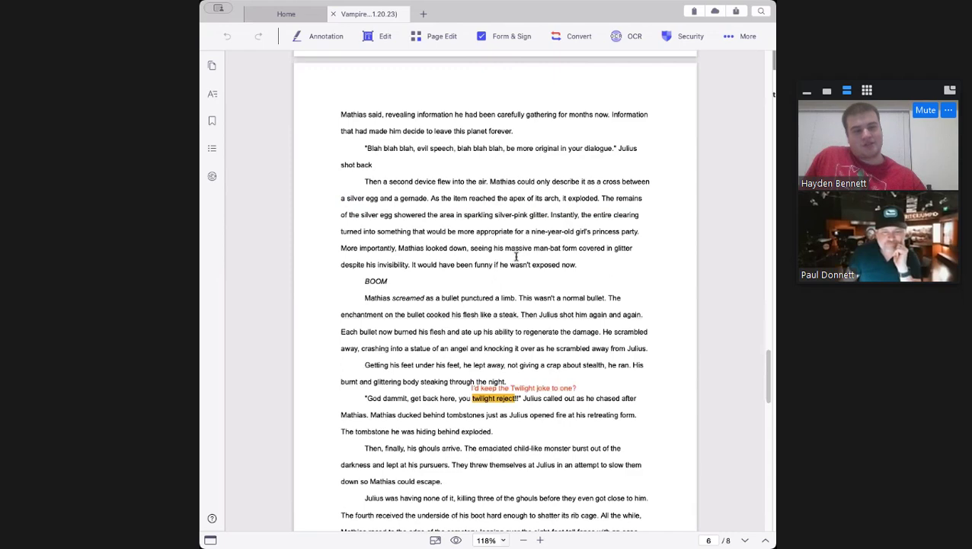
{"action": "scroll", "coordinate": [512, 252], "scroll_direction": "up", "scroll_amount": 15}
{"action": "scroll", "coordinate": [509, 245], "scroll_direction": "up", "scroll_amount": 20}
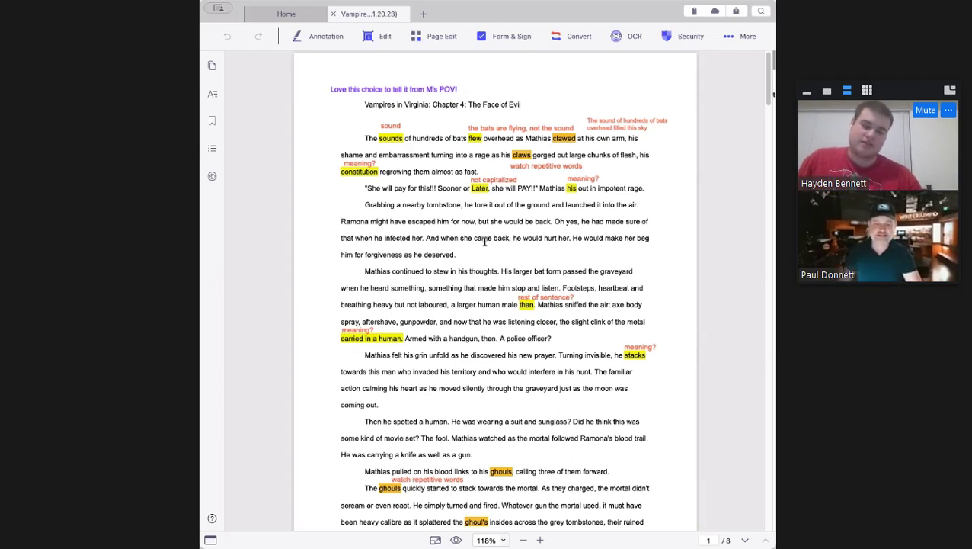
Scroll from the top of page 1 to the end of page 2, reviewing notes like 'past tense' on 'dodges'.
{"action": "scroll", "coordinate": [590, 337], "scroll_direction": "down", "scroll_amount": 1}
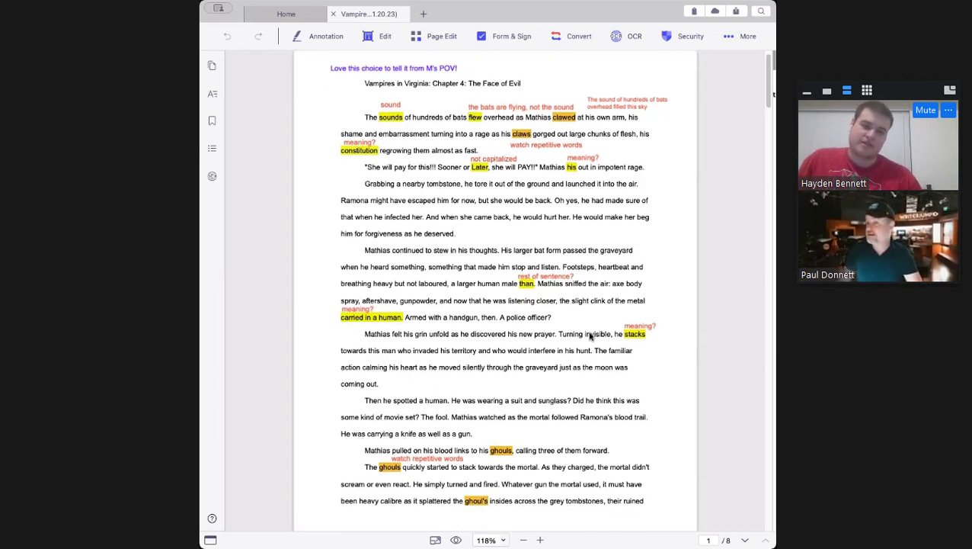
{"action": "scroll", "coordinate": [591, 336], "scroll_direction": "down", "scroll_amount": 1}
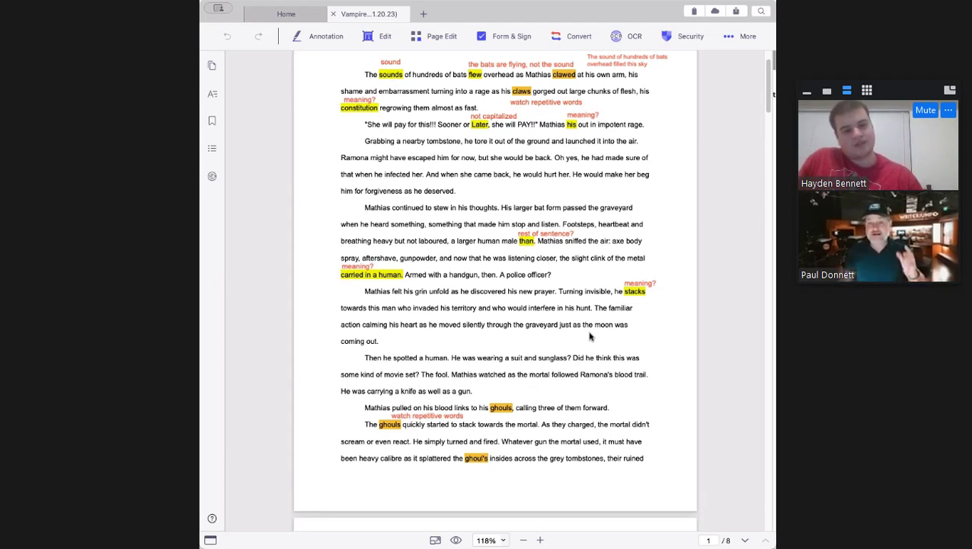
{"action": "scroll", "coordinate": [598, 311], "scroll_direction": "down", "scroll_amount": 5}
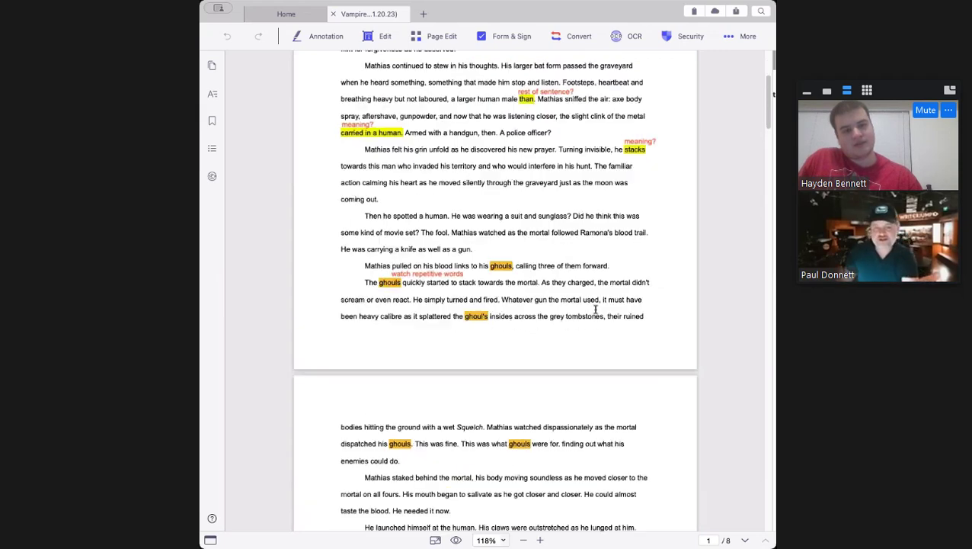
{"action": "scroll", "coordinate": [598, 311], "scroll_direction": "up", "scroll_amount": 6}
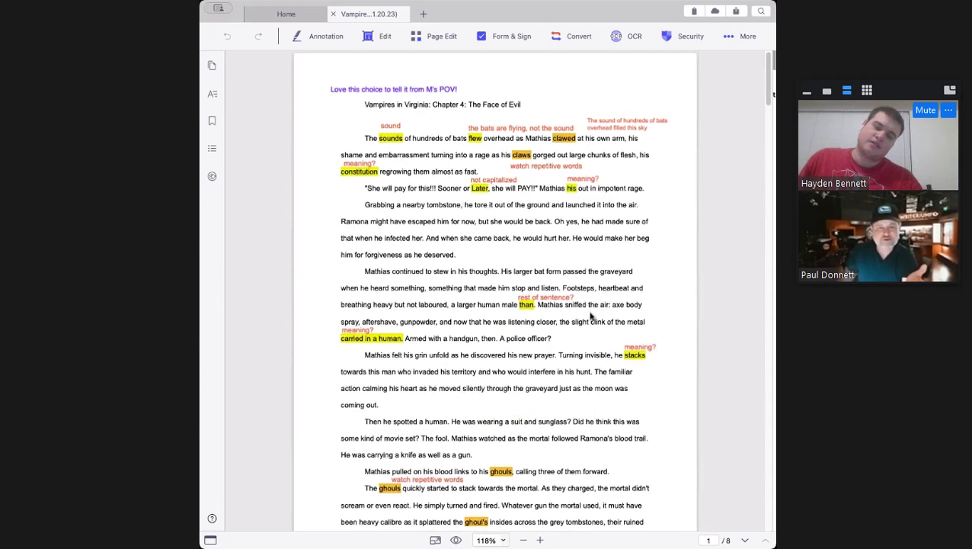
{"action": "scroll", "coordinate": [590, 313], "scroll_direction": "down", "scroll_amount": 8}
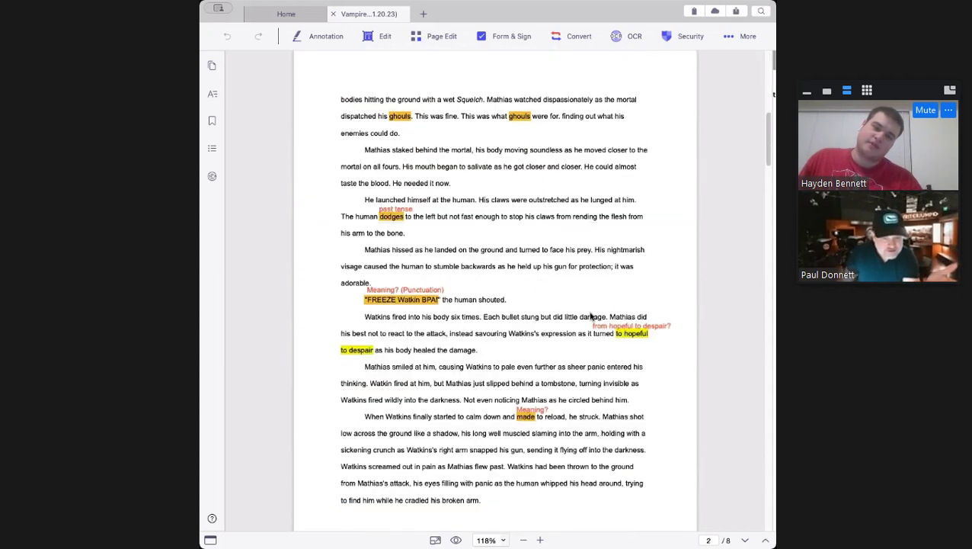
{"action": "scroll", "coordinate": [592, 314], "scroll_direction": "up", "scroll_amount": 1}
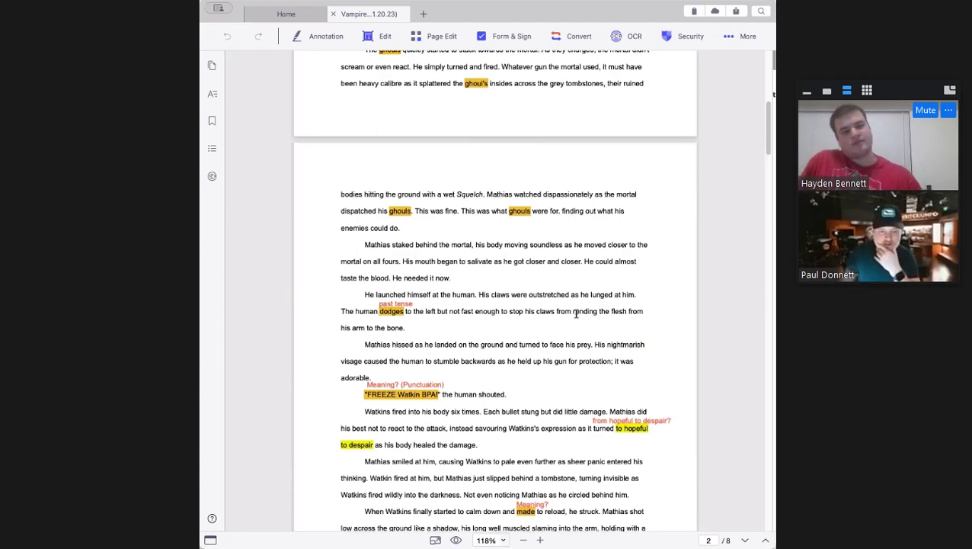
{"action": "scroll", "coordinate": [577, 316], "scroll_direction": "down", "scroll_amount": 2}
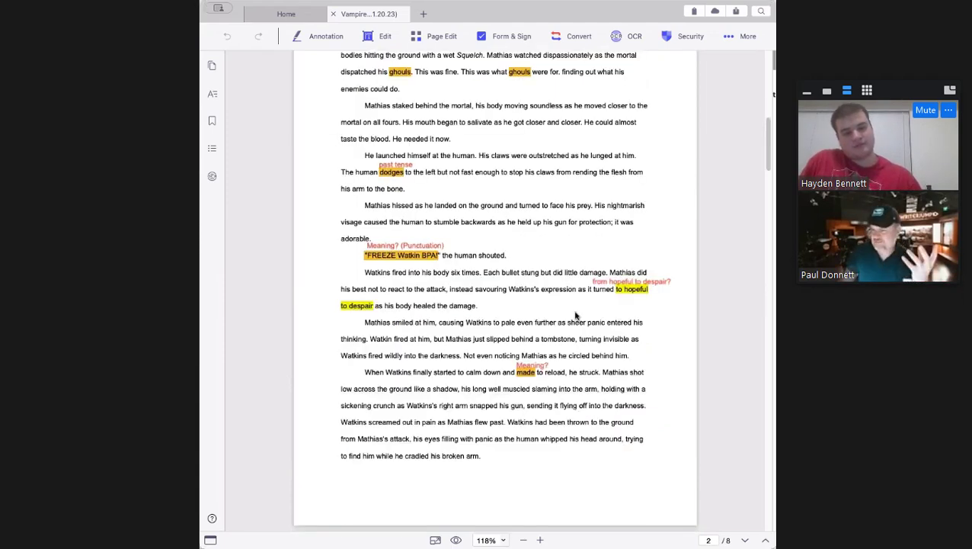
{"action": "scroll", "coordinate": [576, 316], "scroll_direction": "down", "scroll_amount": 1}
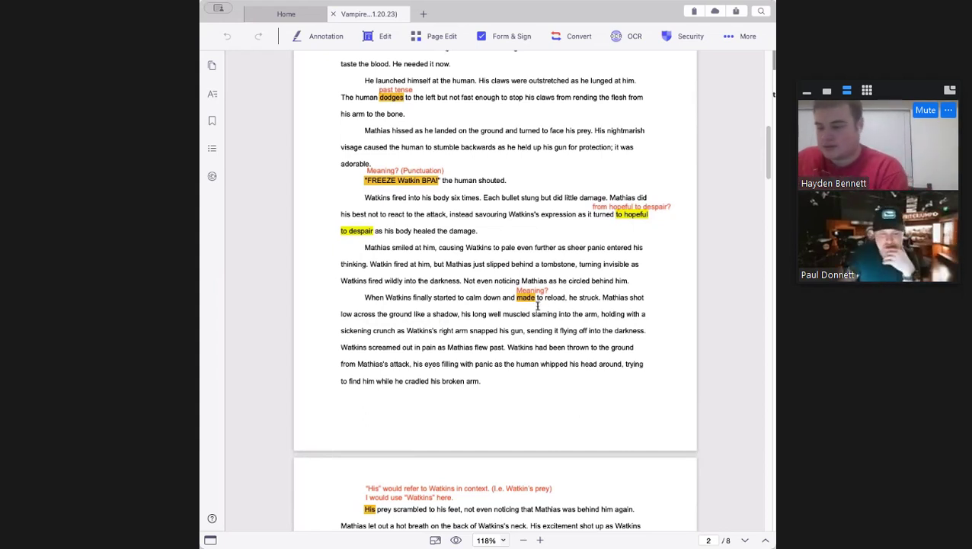
Scroll through pages 3 and 4 to page 5's green 'Key info' grenade passage.
{"action": "scroll", "coordinate": [538, 305], "scroll_direction": "down", "scroll_amount": 3}
{"action": "scroll", "coordinate": [538, 305], "scroll_direction": "down", "scroll_amount": 3}
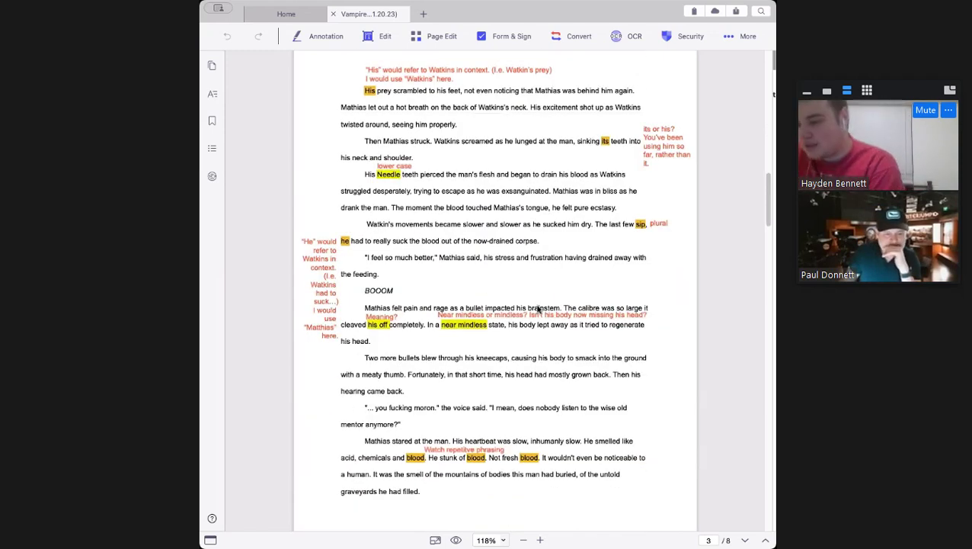
{"action": "scroll", "coordinate": [538, 309], "scroll_direction": "down", "scroll_amount": 5}
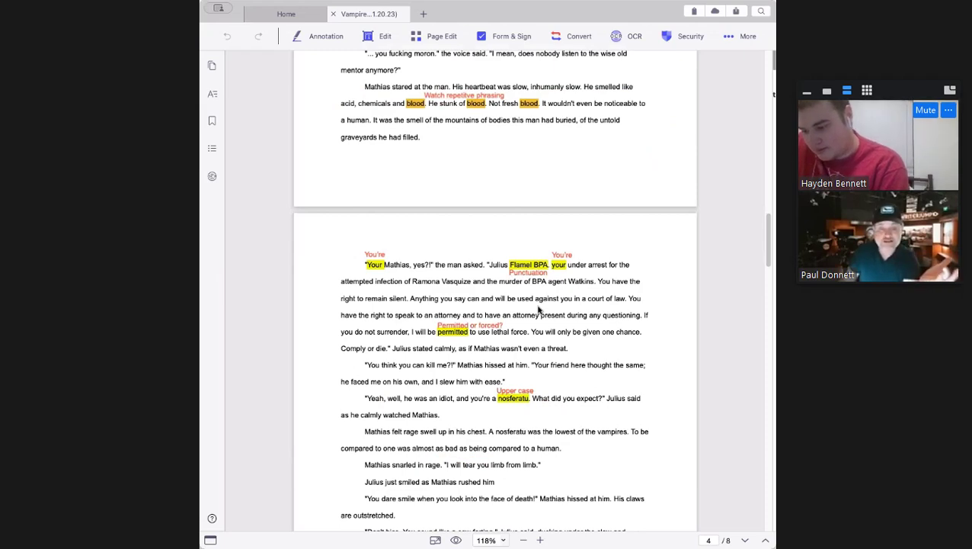
{"action": "scroll", "coordinate": [535, 311], "scroll_direction": "up", "scroll_amount": 3}
{"action": "scroll", "coordinate": [533, 312], "scroll_direction": "down", "scroll_amount": 8}
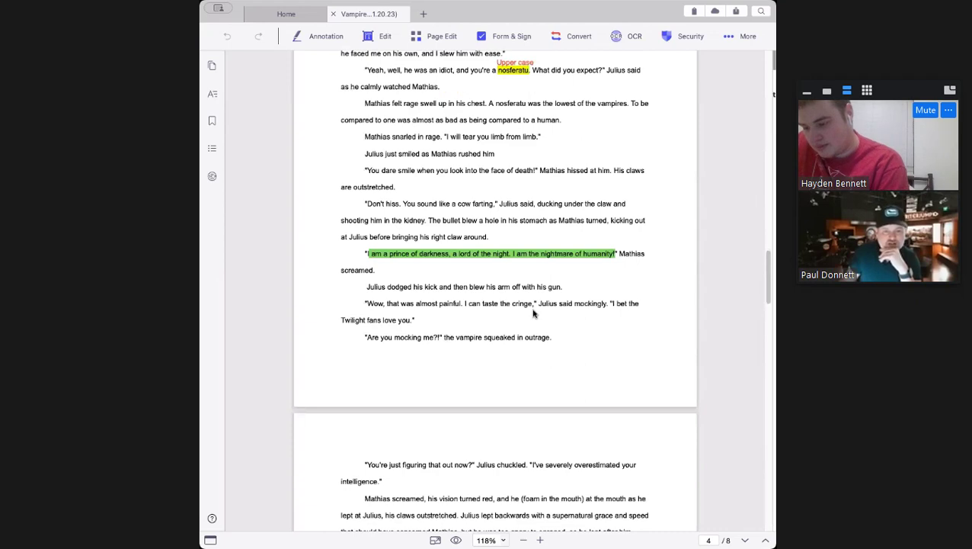
{"action": "scroll", "coordinate": [535, 313], "scroll_direction": "down", "scroll_amount": 1}
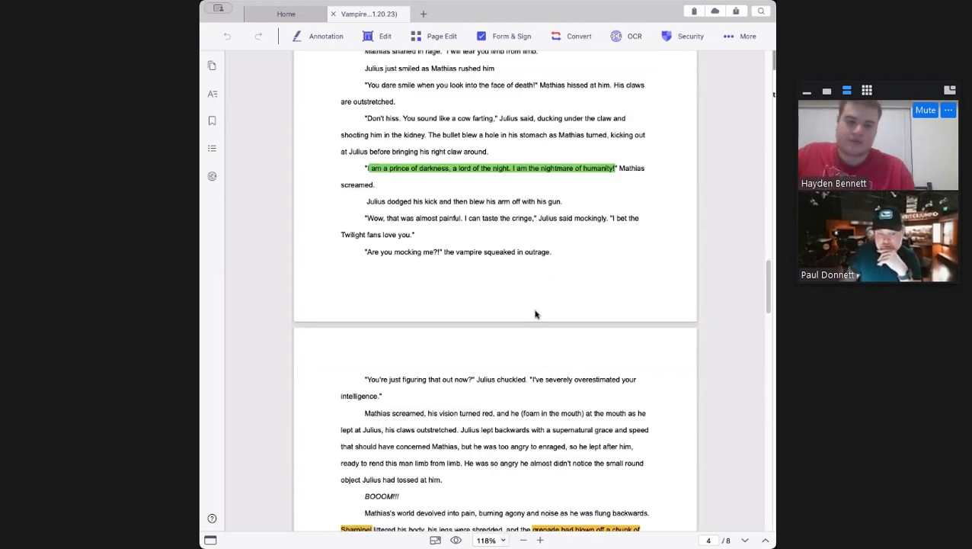
{"action": "scroll", "coordinate": [535, 314], "scroll_direction": "down", "scroll_amount": 1}
{"action": "scroll", "coordinate": [536, 314], "scroll_direction": "down", "scroll_amount": 1}
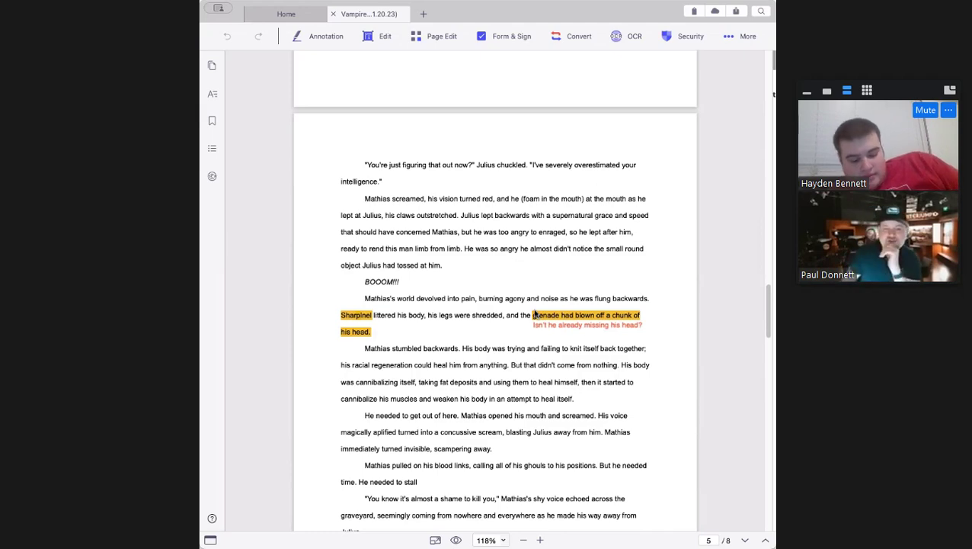
Scroll down to page 8 and its closing comment 'Dramatic hook at end: What can stop Matthias?'.
{"action": "scroll", "coordinate": [533, 314], "scroll_direction": "down", "scroll_amount": 3}
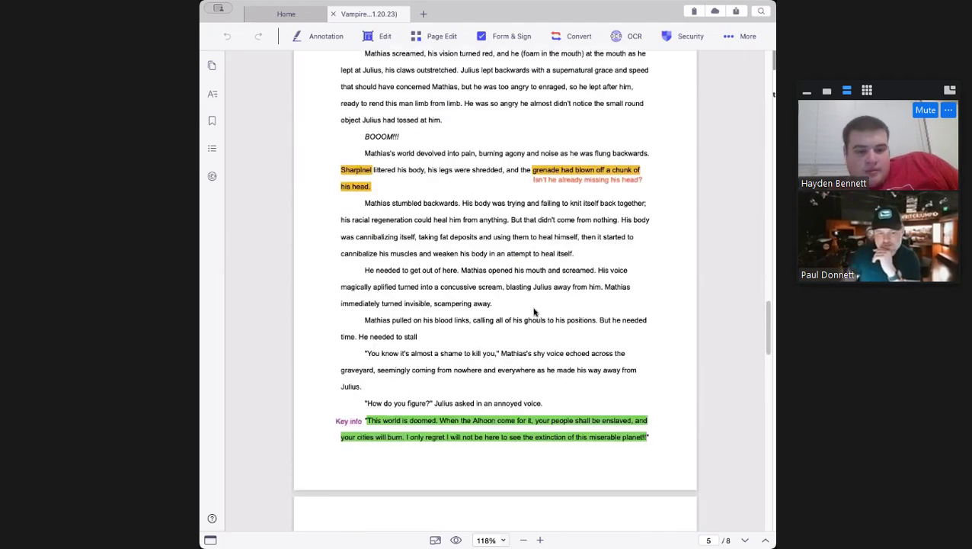
{"action": "scroll", "coordinate": [503, 229], "scroll_direction": "down", "scroll_amount": 5}
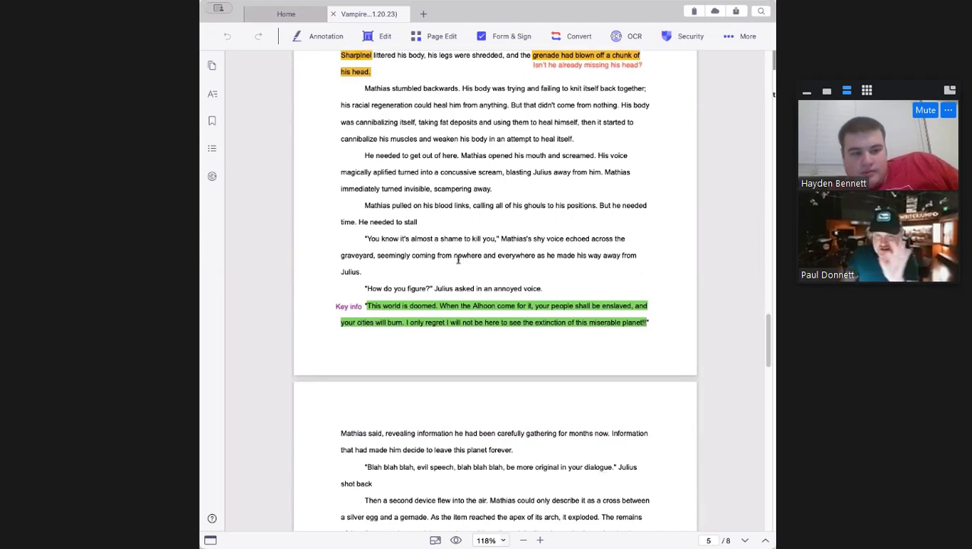
{"action": "scroll", "coordinate": [460, 259], "scroll_direction": "down", "scroll_amount": 1}
{"action": "scroll", "coordinate": [458, 259], "scroll_direction": "down", "scroll_amount": 1}
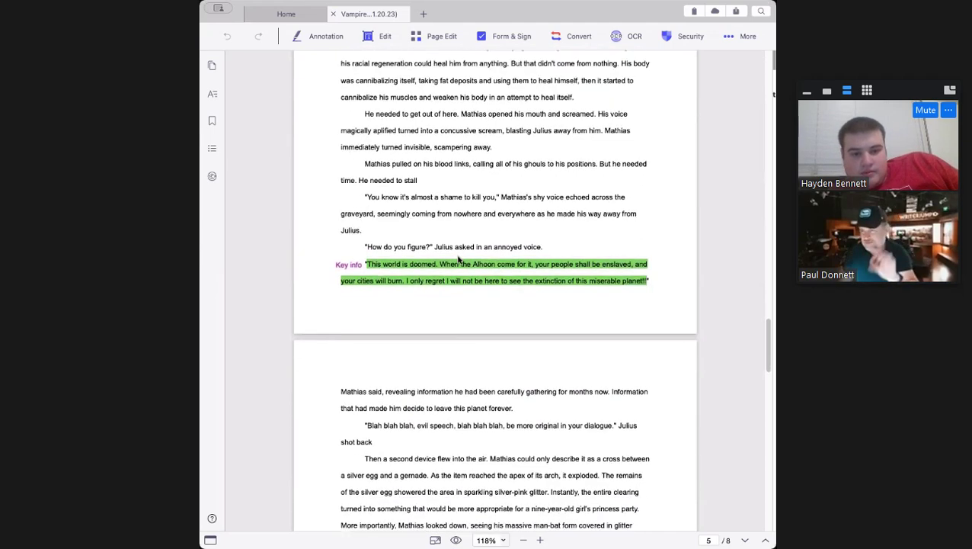
{"action": "scroll", "coordinate": [461, 263], "scroll_direction": "up", "scroll_amount": 20}
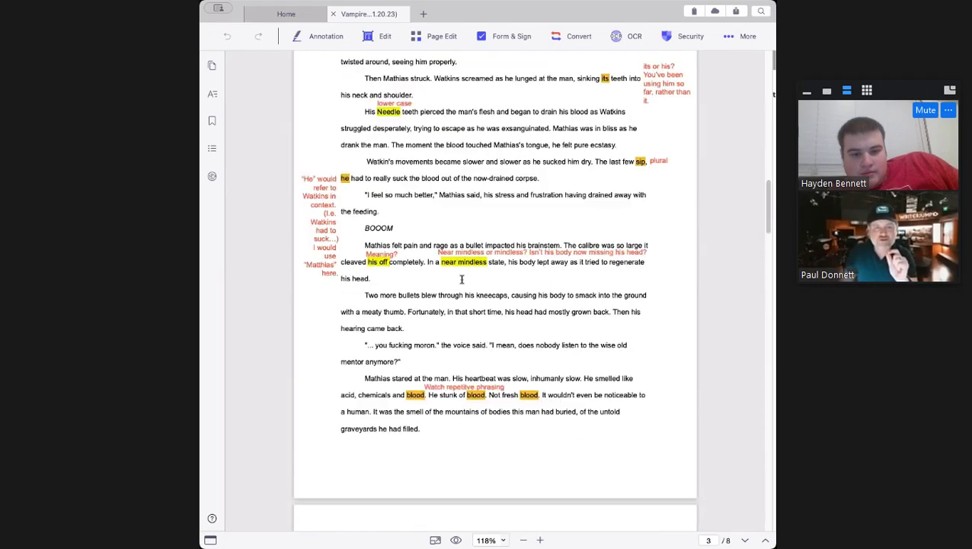
{"action": "scroll", "coordinate": [446, 303], "scroll_direction": "down", "scroll_amount": 20}
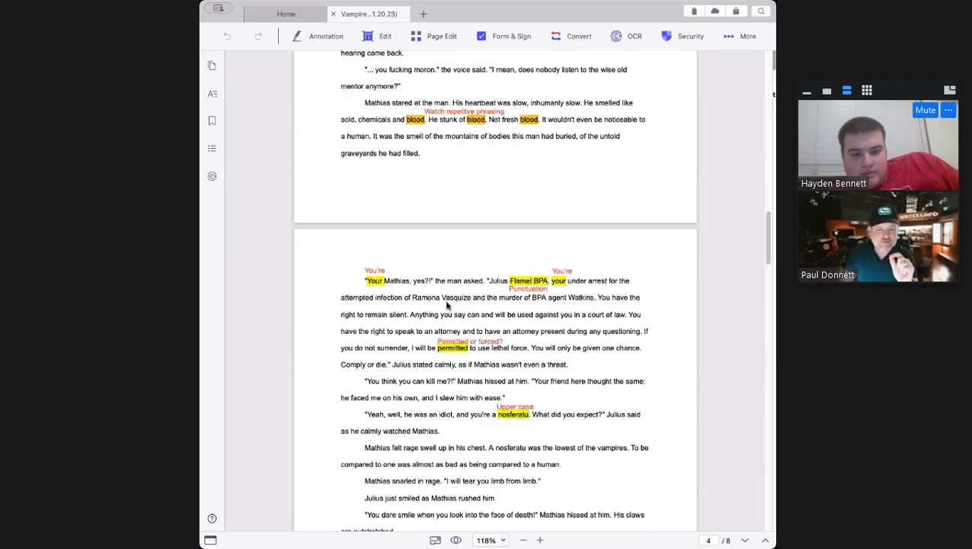
{"action": "scroll", "coordinate": [446, 305], "scroll_direction": "down", "scroll_amount": 15}
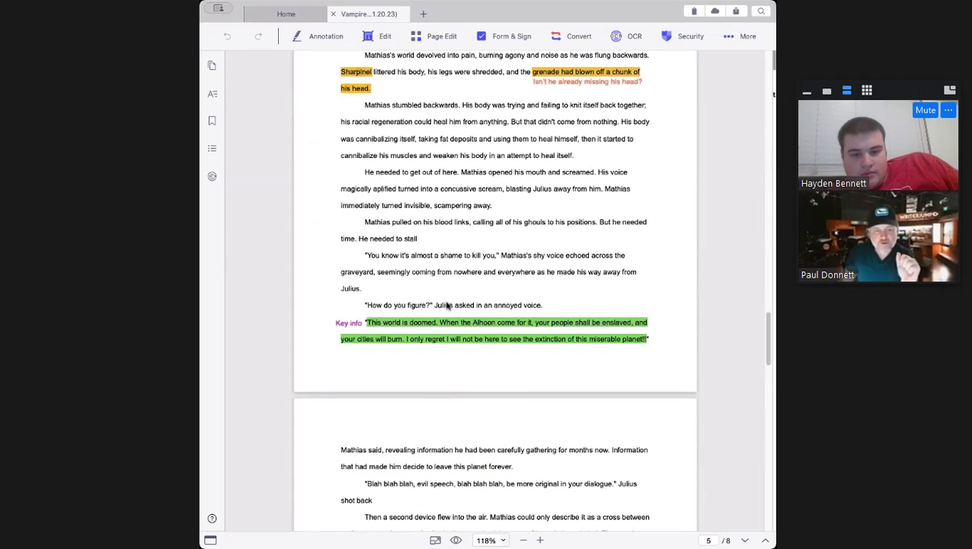
{"action": "scroll", "coordinate": [448, 304], "scroll_direction": "down", "scroll_amount": 5}
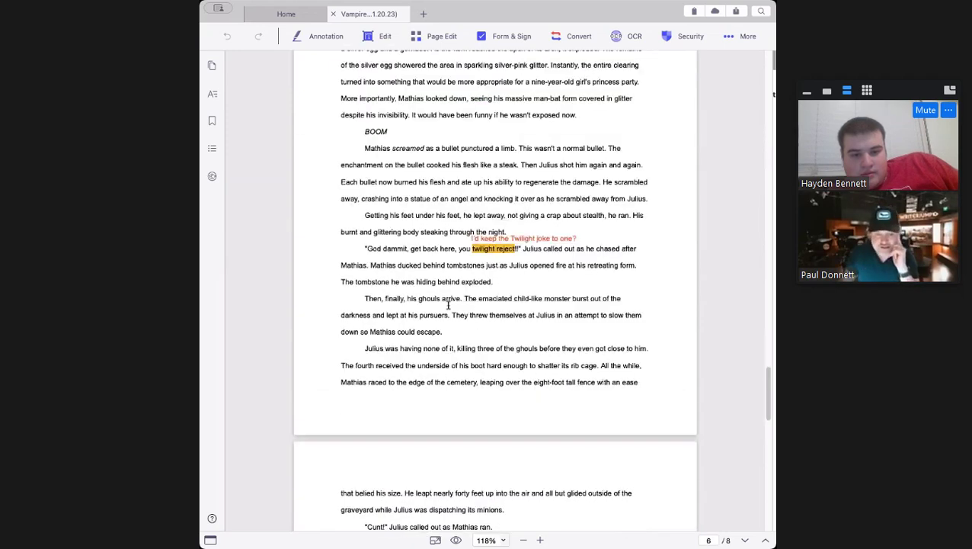
{"action": "scroll", "coordinate": [448, 304], "scroll_direction": "down", "scroll_amount": 15}
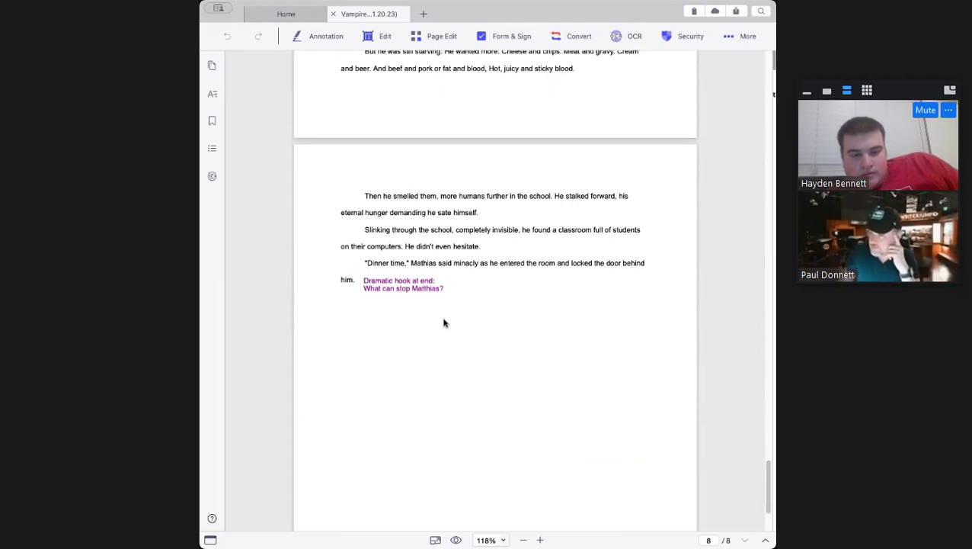
{"action": "scroll", "coordinate": [446, 333], "scroll_direction": "down", "scroll_amount": 1}
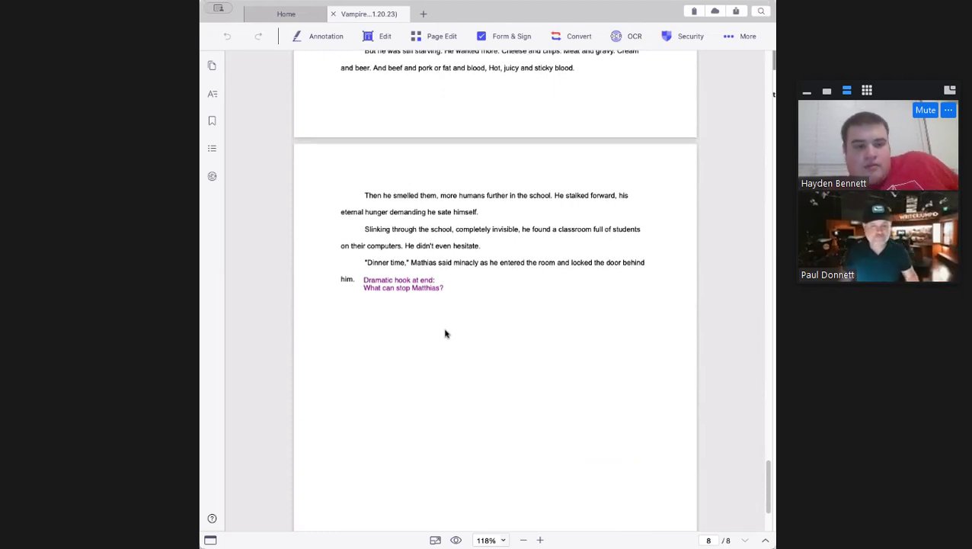